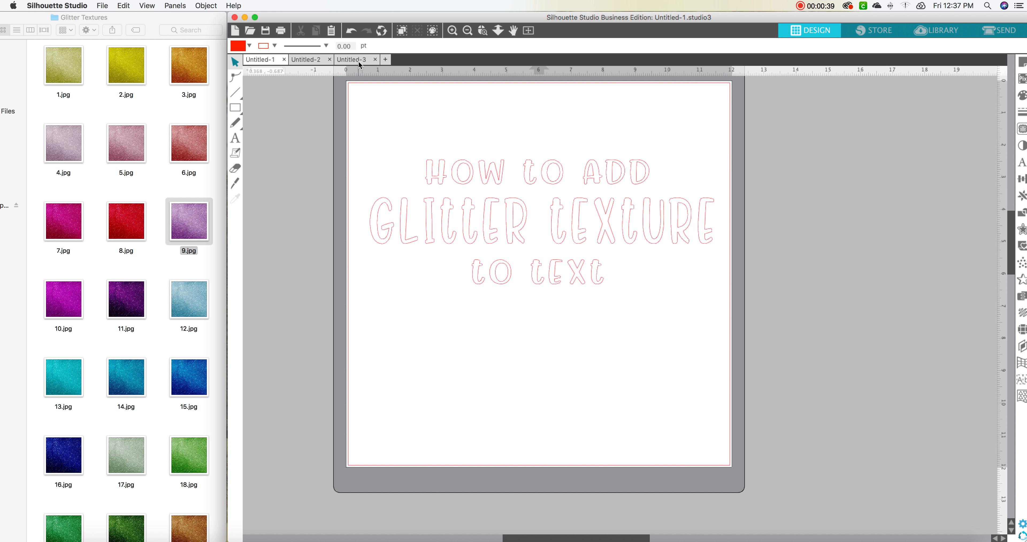
Step: Group the letters of the "HOW TO ADD" and "TO TEXT" lines together
{"action": "left_click", "coordinate": [436, 178]}
{"action": "left_click", "coordinate": [443, 331]}
{"action": "left_click_drag", "start_coordinate": [405, 148], "coordinate": [663, 195]}
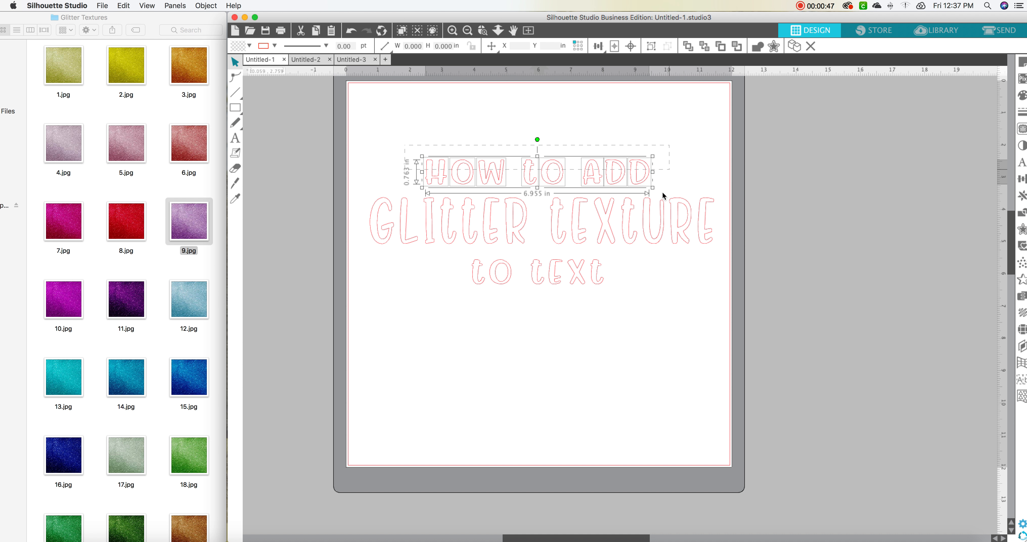
{"action": "left_click", "coordinate": [559, 283], "text": "shift"}
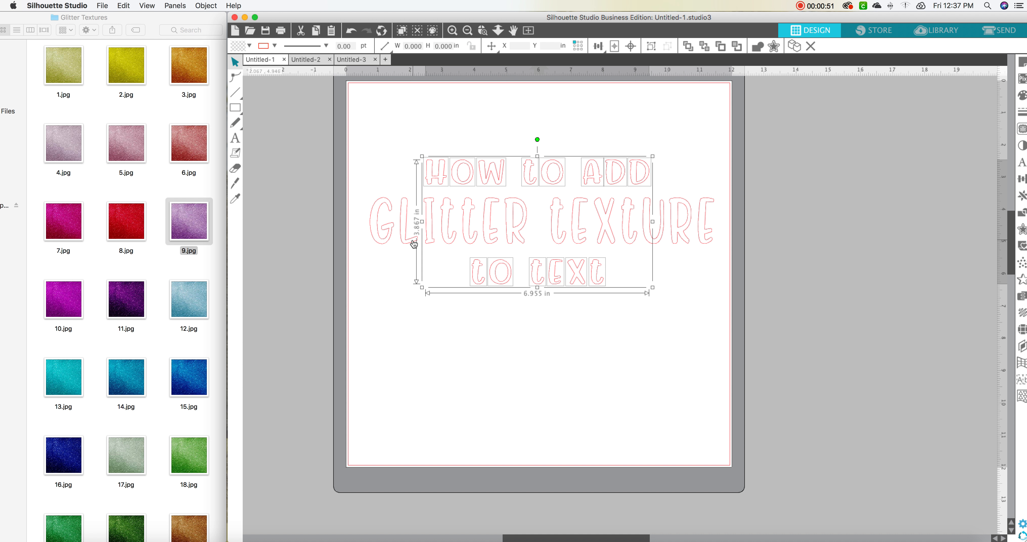
{"action": "key", "text": "super+g"}
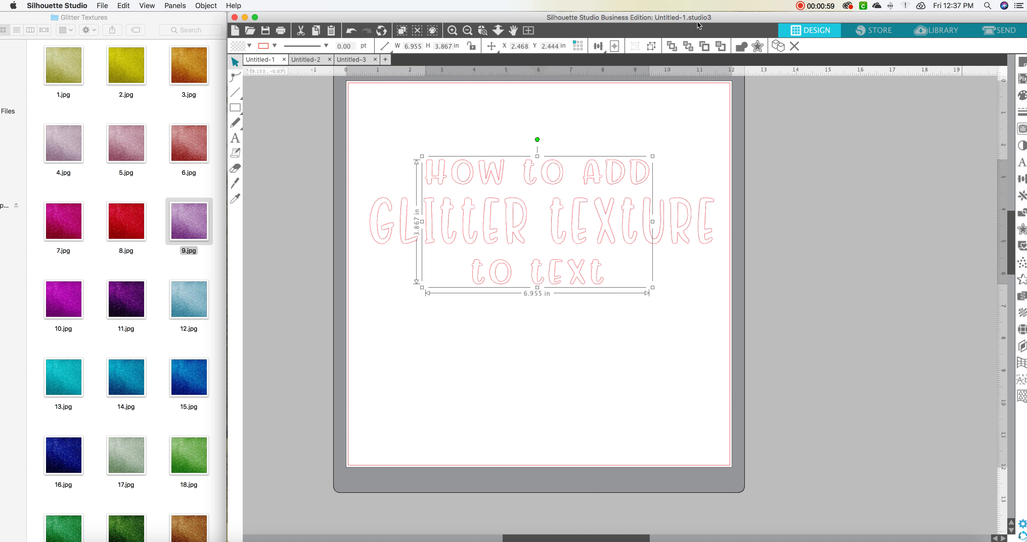
Step: Fill the grouped "HOW TO ADD" and "TO TEXT" lines with solid black and deselect them
{"action": "left_click", "coordinate": [1024, 96]}
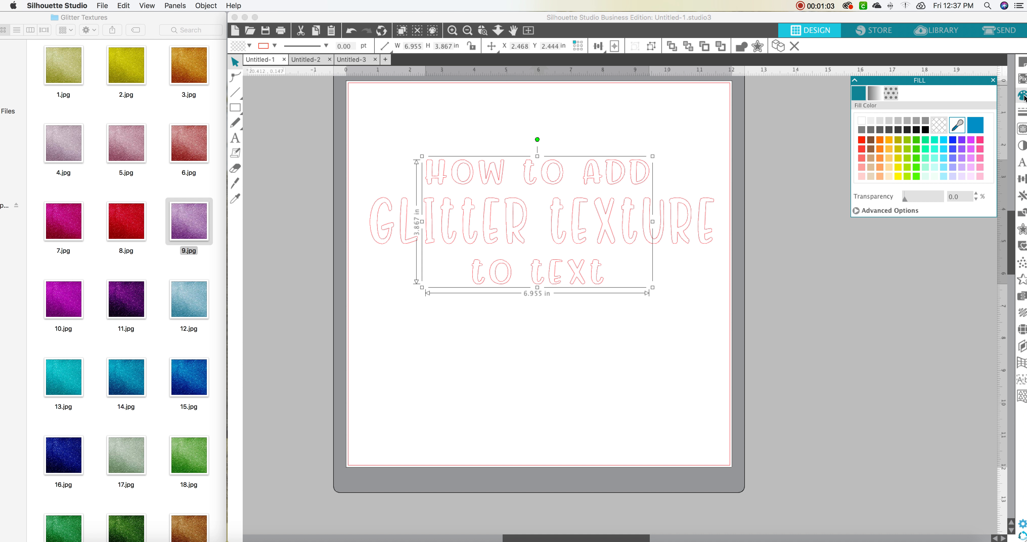
{"action": "left_click", "coordinate": [926, 131]}
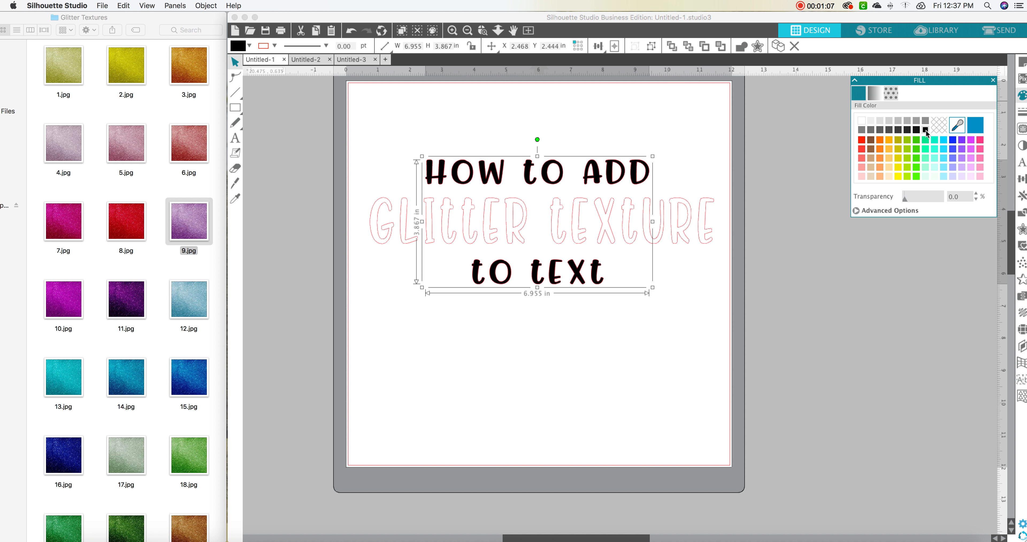
{"action": "left_click", "coordinate": [678, 128]}
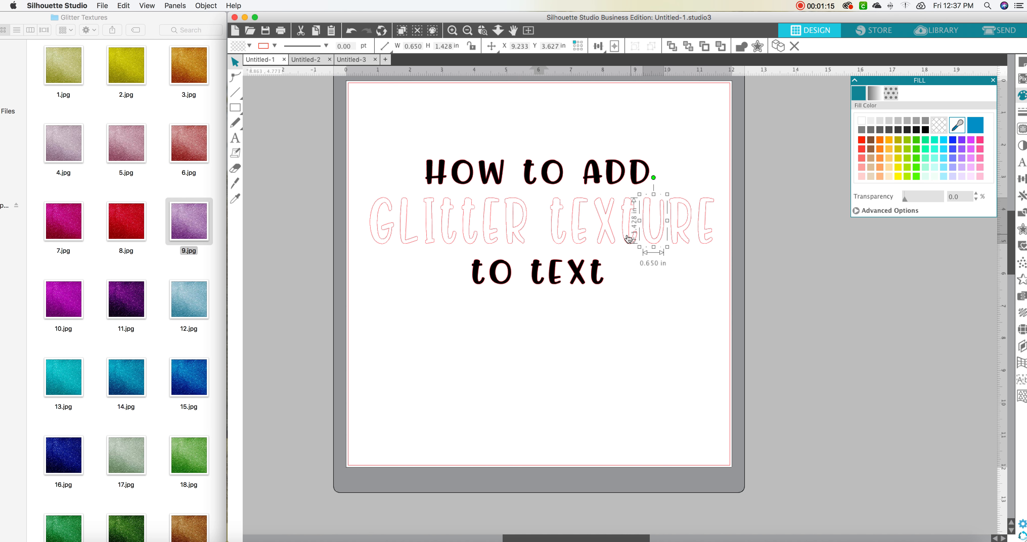
Step: Fill the letter X in "TEXTURE" with the teal glitter pattern from the user patterns
{"action": "left_click", "coordinate": [625, 232]}
{"action": "left_click", "coordinate": [607, 238]}
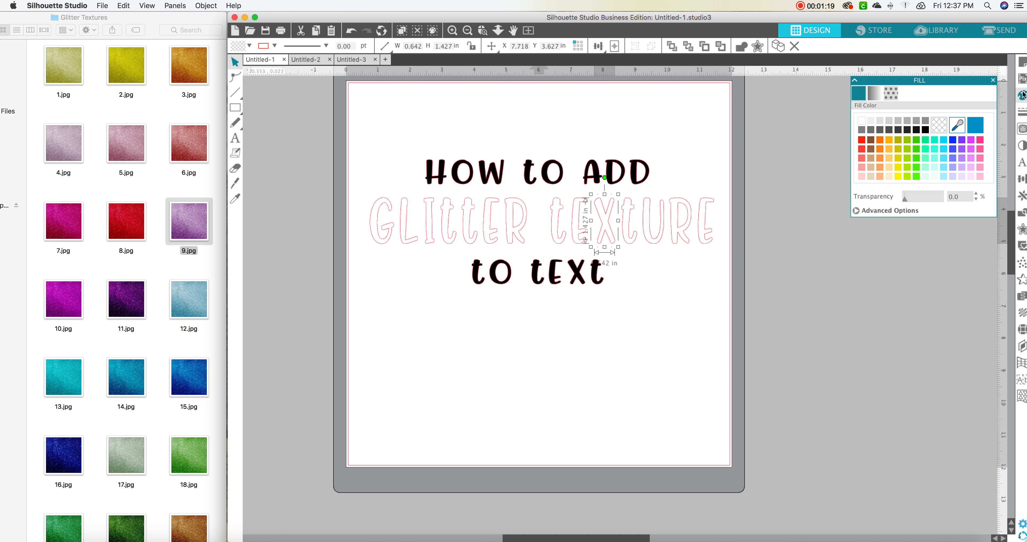
{"action": "left_click", "coordinate": [891, 94]}
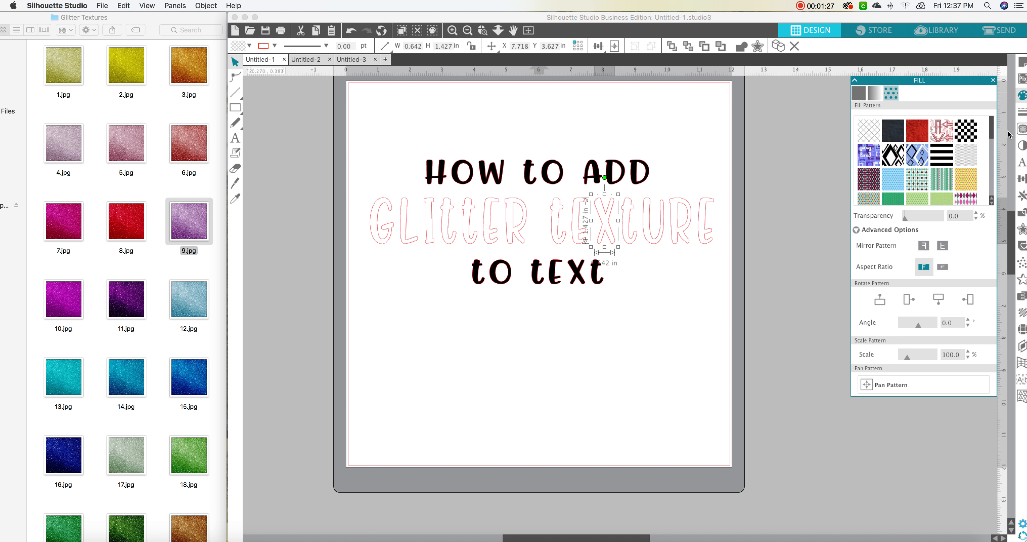
{"action": "left_click", "coordinate": [992, 143]}
{"action": "mouse_move", "coordinate": [992, 145]}
{"action": "left_mouse_down"}
{"action": "mouse_move", "coordinate": [992, 125]}
{"action": "mouse_move", "coordinate": [992, 142]}
{"action": "left_mouse_up"}
{"action": "left_click", "coordinate": [969, 137]}
{"action": "left_click", "coordinate": [915, 160]}
{"action": "left_click_drag", "start_coordinate": [993, 144], "coordinate": [993, 184]}
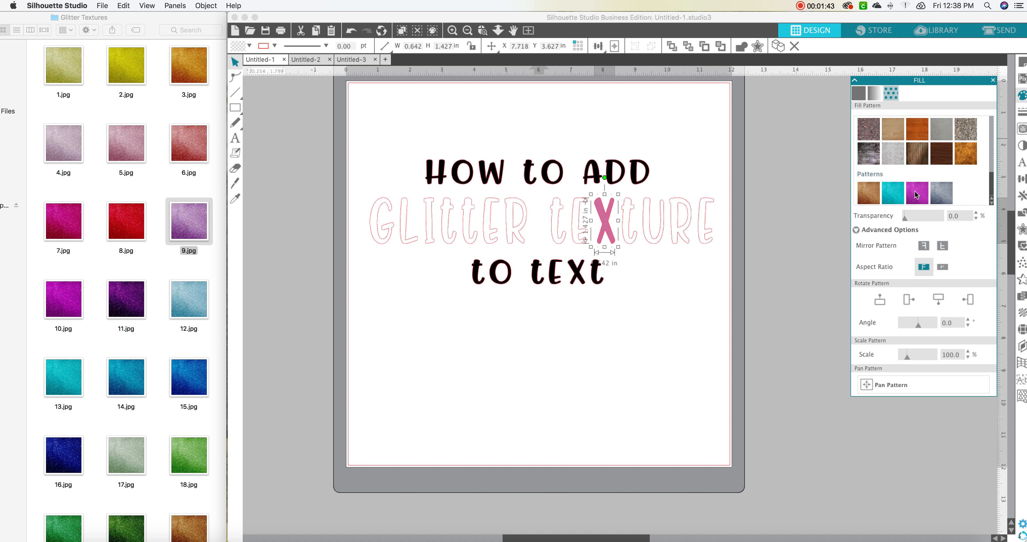
{"action": "left_click", "coordinate": [895, 196]}
Step: Fill the U in "TEXTURE" with the magenta glitter pattern and its first T with the grey-blue glitter pattern
{"action": "left_click", "coordinate": [646, 219]}
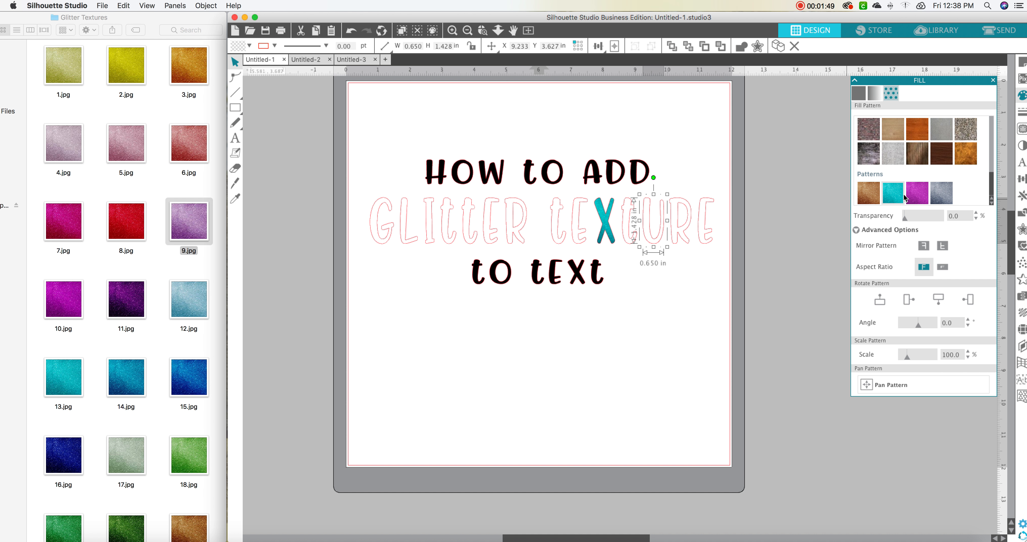
{"action": "left_click", "coordinate": [917, 192]}
{"action": "key", "text": "Tab"}
{"action": "left_click", "coordinate": [934, 200]}
{"action": "left_click", "coordinate": [676, 304]}
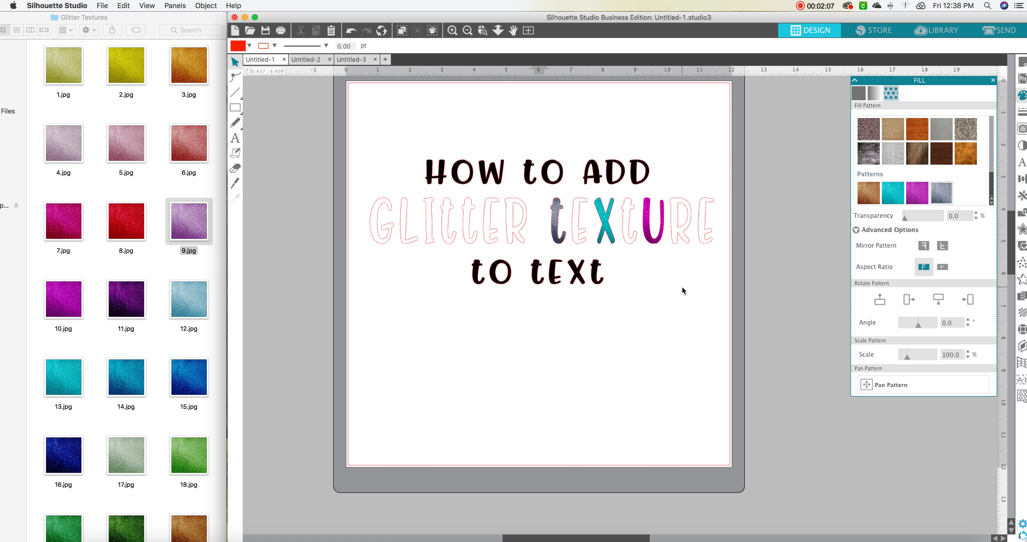
Step: Undo the glitter pattern fills on the T, X and U of "TEXTURE"
{"action": "key", "text": "super+z"}
{"action": "key", "text": "super+z"}
{"action": "key", "text": "super+z"}
{"action": "key", "text": "super+z"}
{"action": "key", "text": "super+z"}
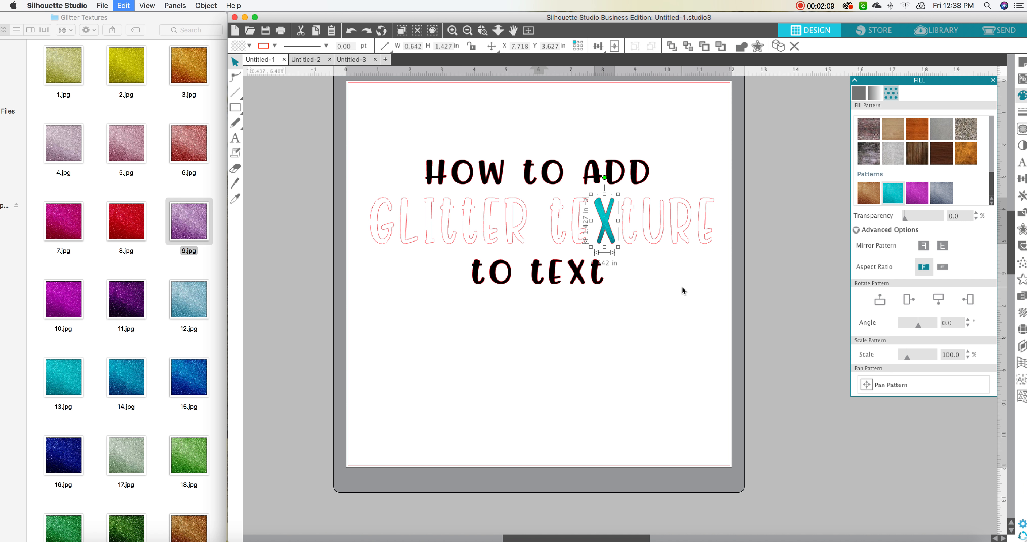
{"action": "key", "text": "super+z"}
{"action": "key", "text": "super+z"}
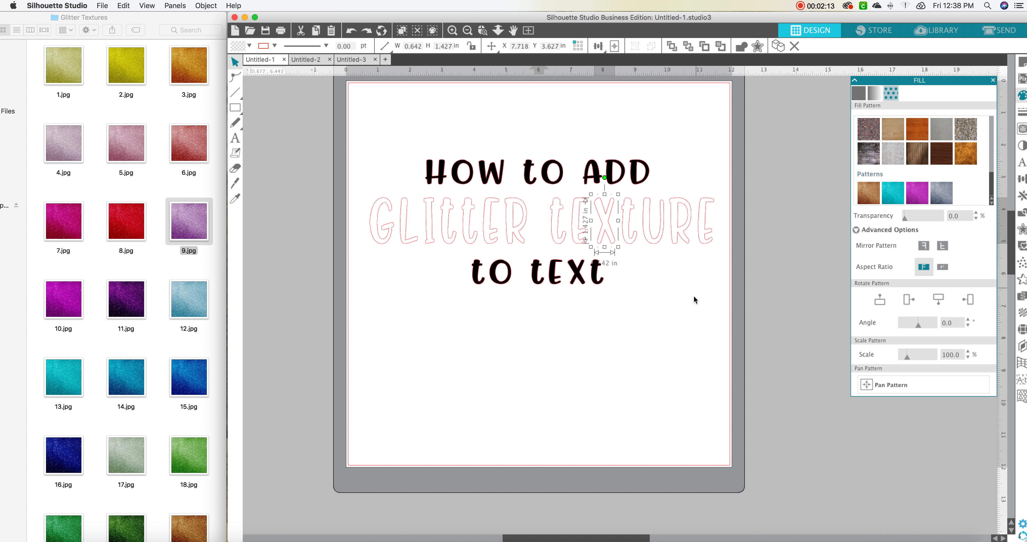
{"action": "left_click", "coordinate": [617, 333]}
{"action": "scroll", "coordinate": [359, 216], "scroll_direction": "right", "scroll_amount": 1}
{"action": "left_click_drag", "start_coordinate": [360, 215], "coordinate": [391, 218]}
{"action": "left_click", "coordinate": [391, 219]}
{"action": "key", "text": "super+z"}
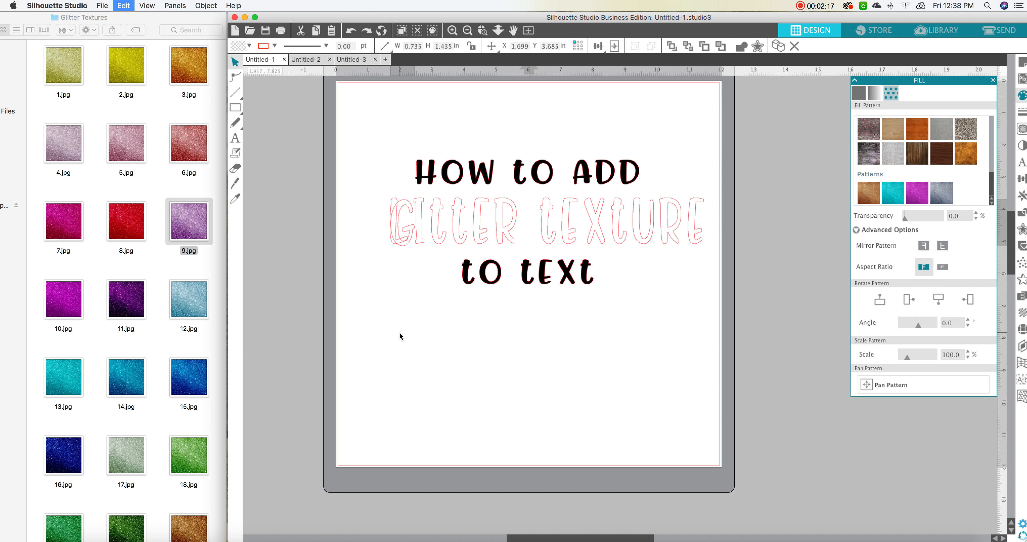
{"action": "key", "text": "super+z"}
{"action": "scroll", "coordinate": [400, 330], "scroll_direction": "left", "scroll_amount": 1}
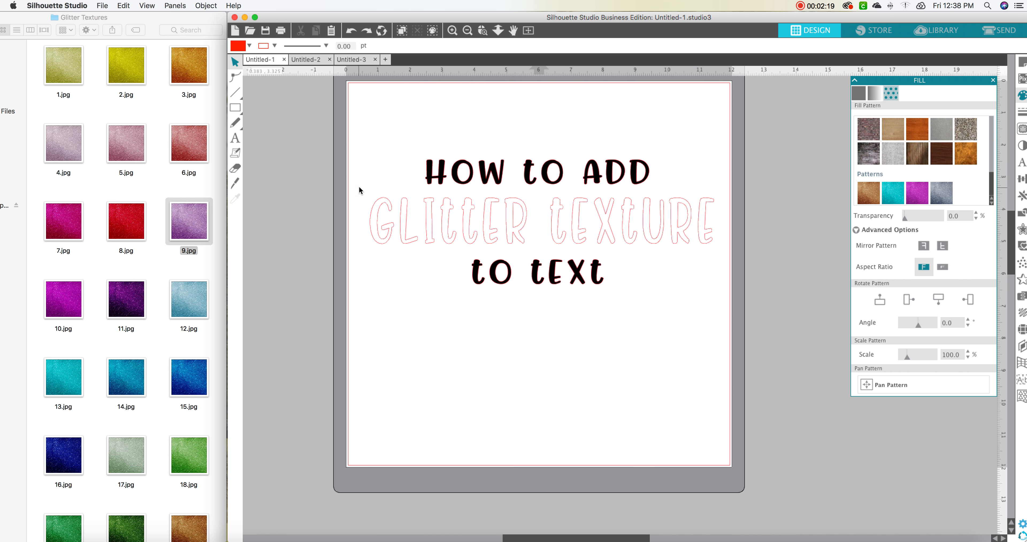
Step: Group all letters of the "GLITTER TEXTURE" line and fill the group with the teal glitter pattern
{"action": "left_click_drag", "start_coordinate": [359, 186], "coordinate": [714, 239]}
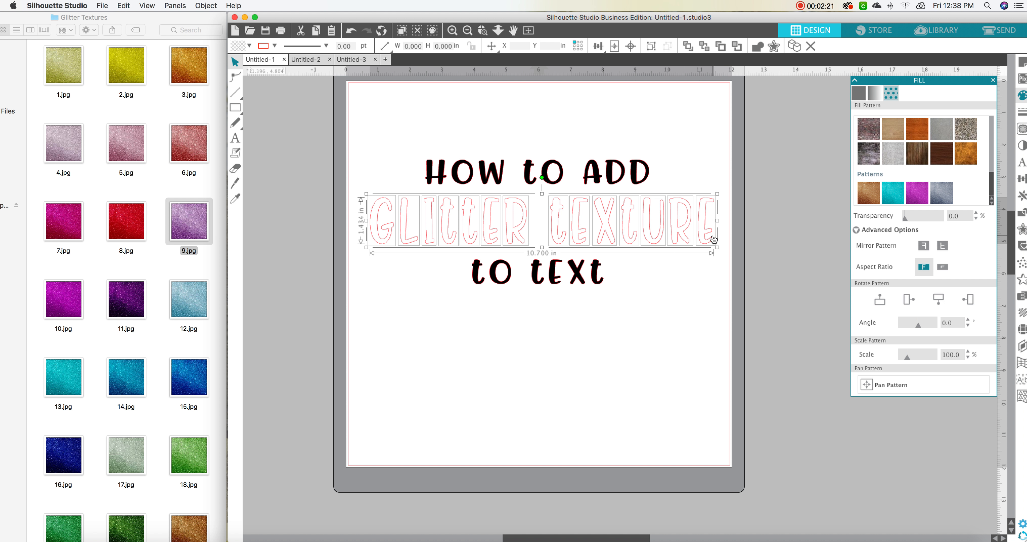
{"action": "key", "text": "super+g"}
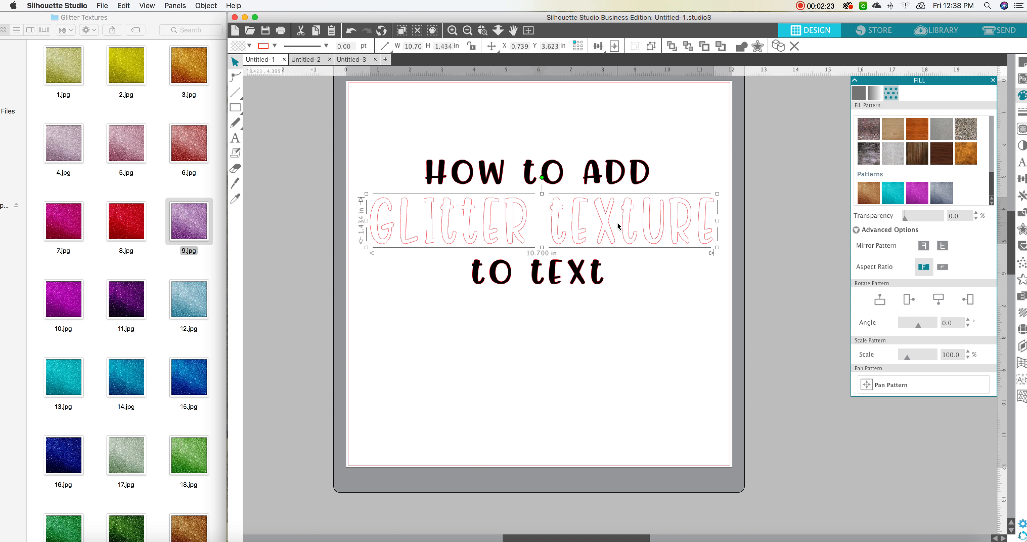
{"action": "left_click", "coordinate": [891, 195]}
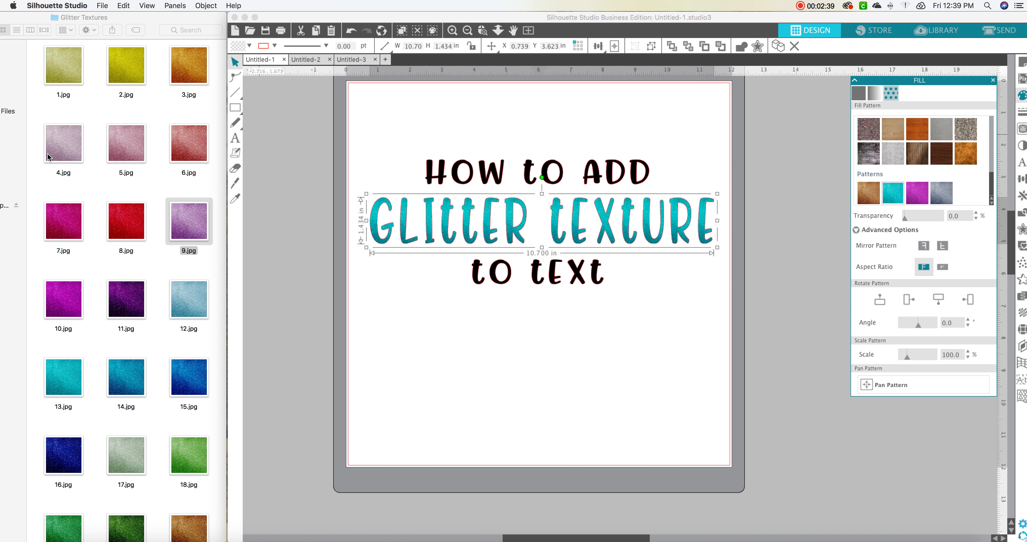
Step: Undo the teal glitter fill on the "GLITTER TEXTURE" line
{"action": "scroll", "coordinate": [46, 162], "scroll_direction": "down", "scroll_amount": 1}
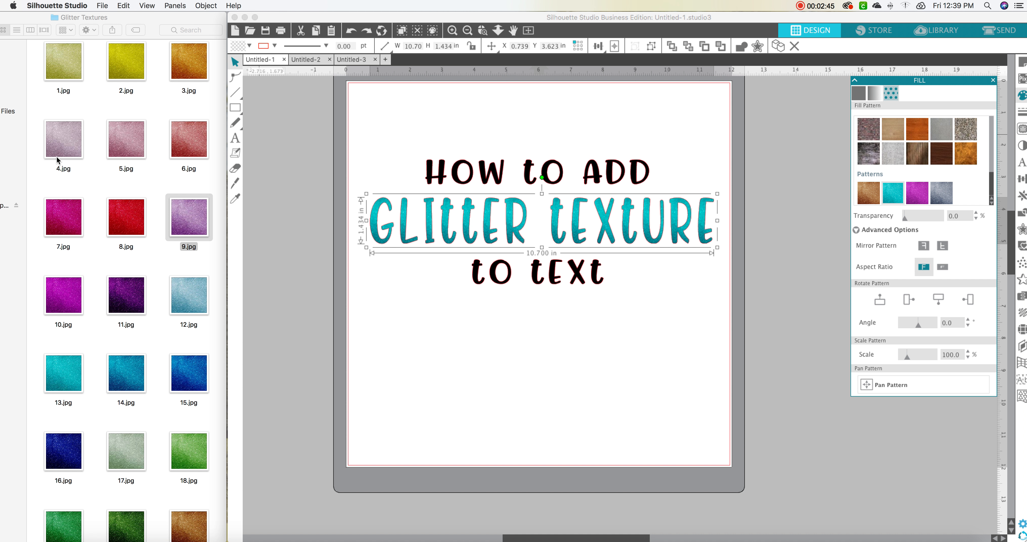
{"action": "left_click", "coordinate": [496, 391]}
{"action": "key", "text": "super+z"}
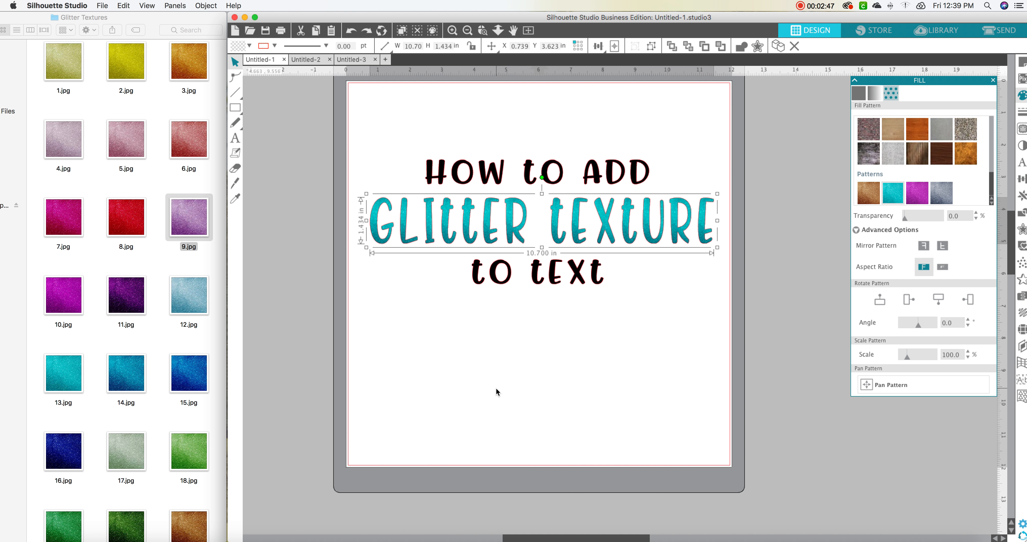
{"action": "key", "text": "super+z"}
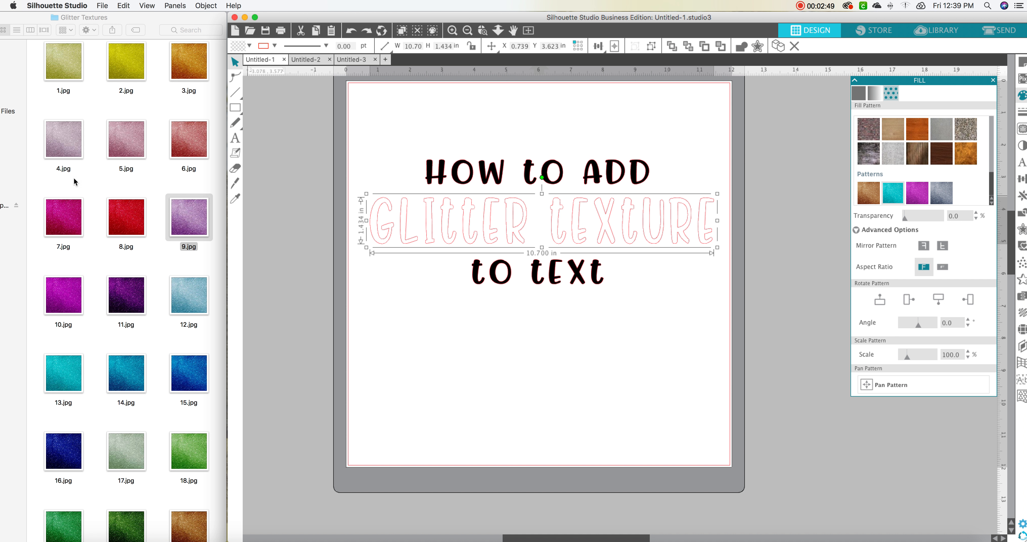
Step: Fill the letter R of "GLITTER" with the blue texture image 15.jpg from the Glitter Textures folder
{"action": "scroll", "coordinate": [119, 315], "scroll_direction": "down", "scroll_amount": 5}
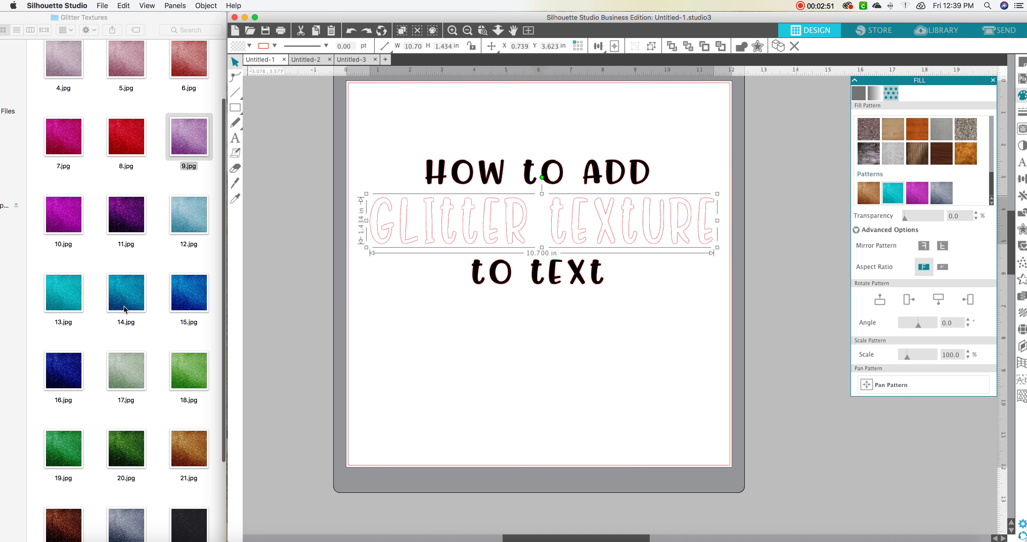
{"action": "scroll", "coordinate": [124, 309], "scroll_direction": "up", "scroll_amount": 2}
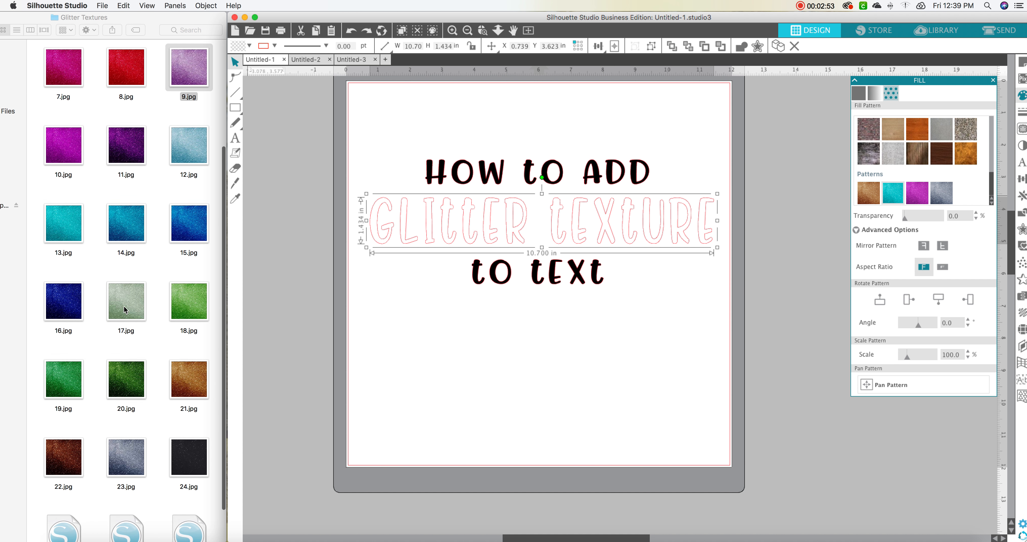
{"action": "scroll", "coordinate": [125, 309], "scroll_direction": "up", "scroll_amount": 1}
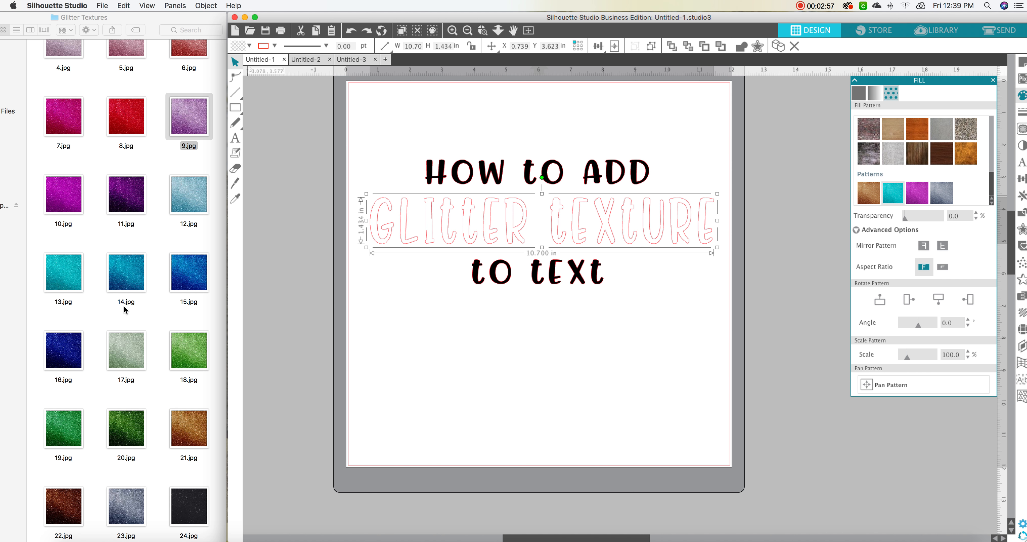
{"action": "scroll", "coordinate": [115, 307], "scroll_direction": "up", "scroll_amount": 3}
{"action": "scroll", "coordinate": [84, 315], "scroll_direction": "down", "scroll_amount": 3}
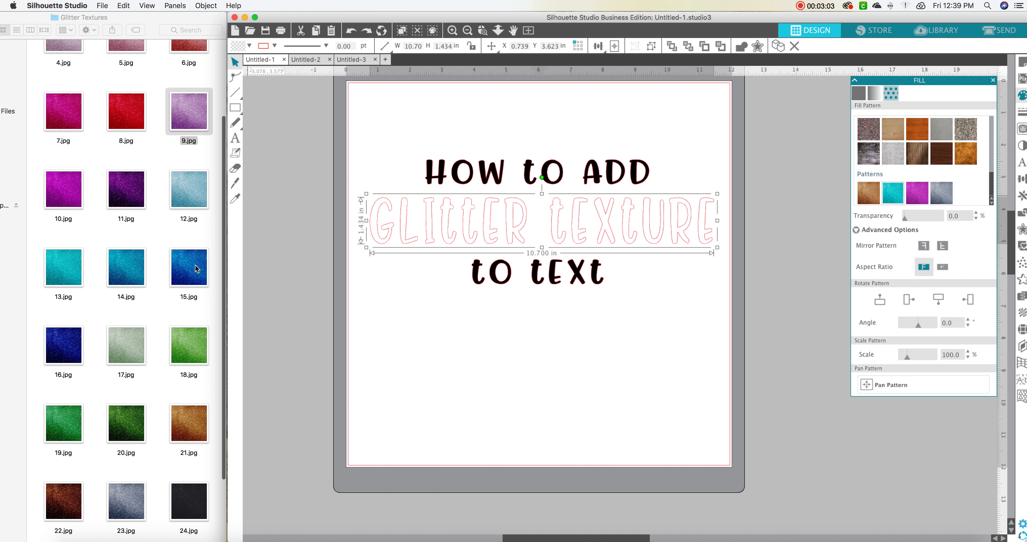
{"action": "scroll", "coordinate": [150, 247], "scroll_direction": "up", "scroll_amount": 3}
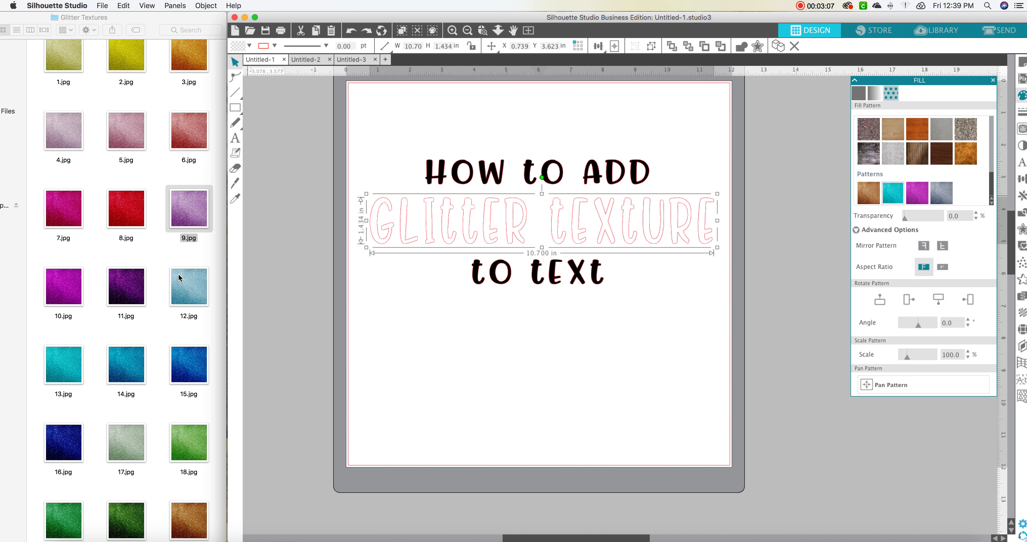
{"action": "left_click", "coordinate": [194, 362]}
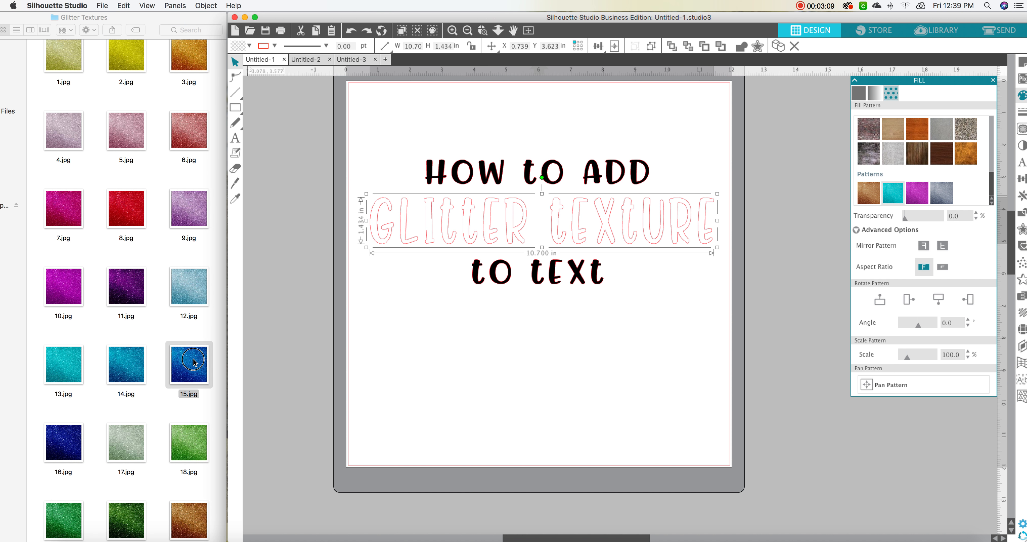
{"action": "left_click_drag", "start_coordinate": [190, 368], "coordinate": [441, 380]}
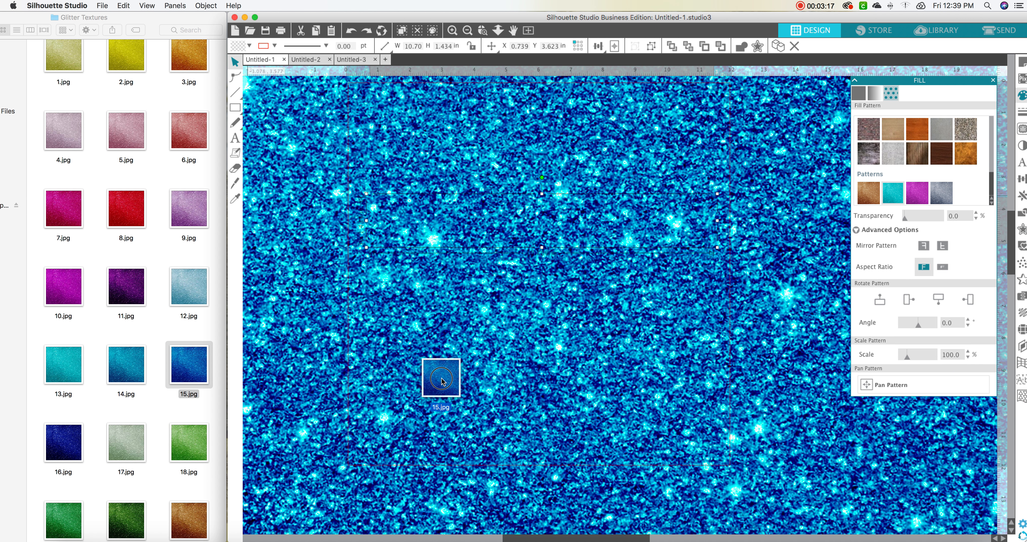
{"action": "left_click_drag", "start_coordinate": [442, 380], "coordinate": [526, 222]}
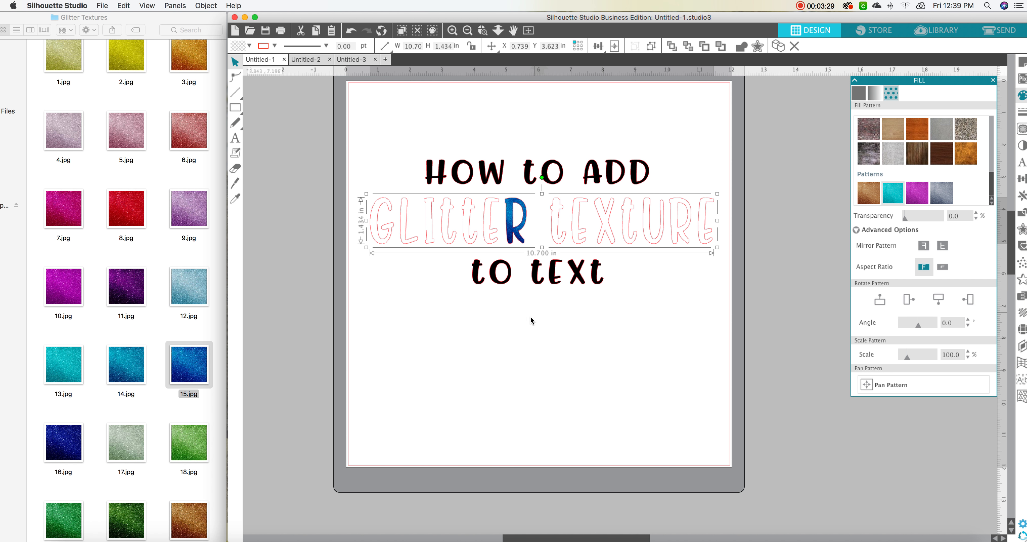
Step: Fill the G of "GLITTER" with texture image 9.jpg and the I with 7.jpg, and deselect the text
{"action": "left_click_drag", "start_coordinate": [185, 211], "coordinate": [382, 222]}
{"action": "left_click_drag", "start_coordinate": [64, 209], "coordinate": [430, 221]}
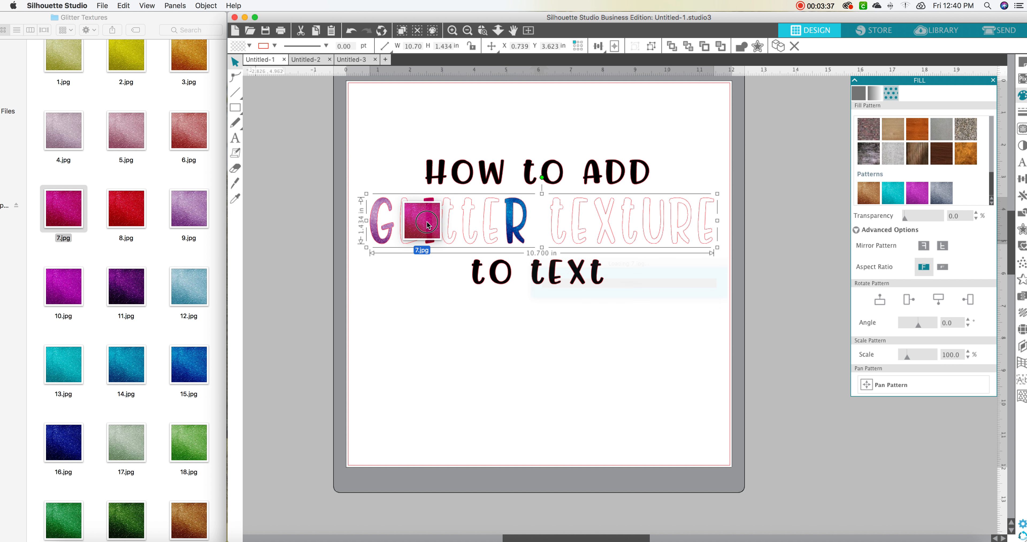
{"action": "left_click", "coordinate": [458, 334]}
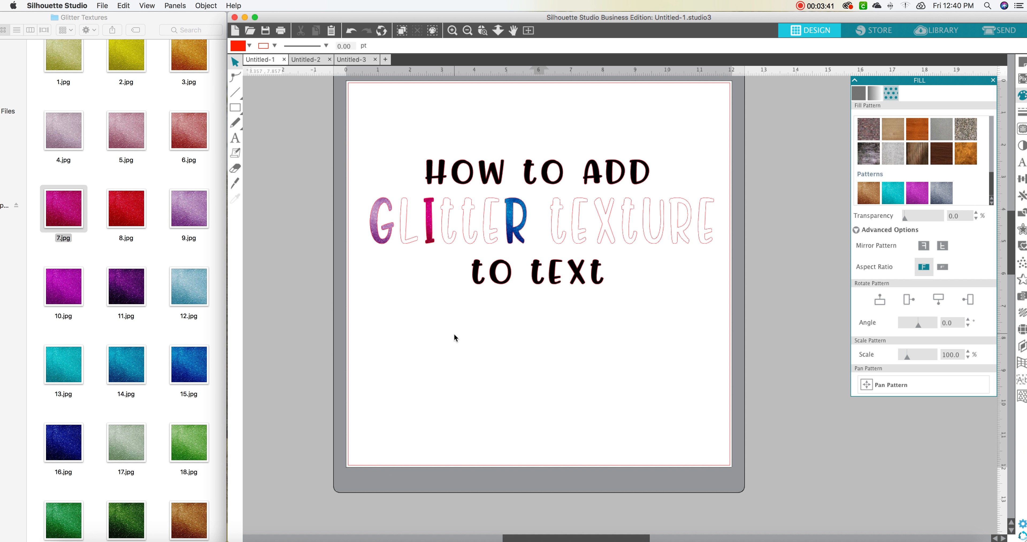
Step: Undo the image texture fills on the G, I and R of "GLITTER"
{"action": "key", "text": "super+z"}
{"action": "key", "text": "super+z"}
{"action": "key", "text": "super+z"}
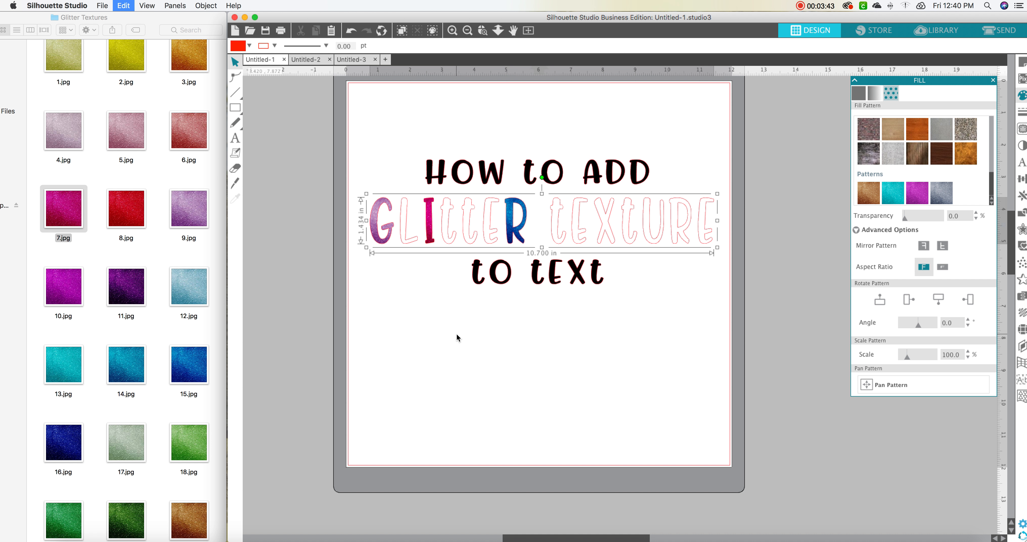
{"action": "key", "text": "super+z"}
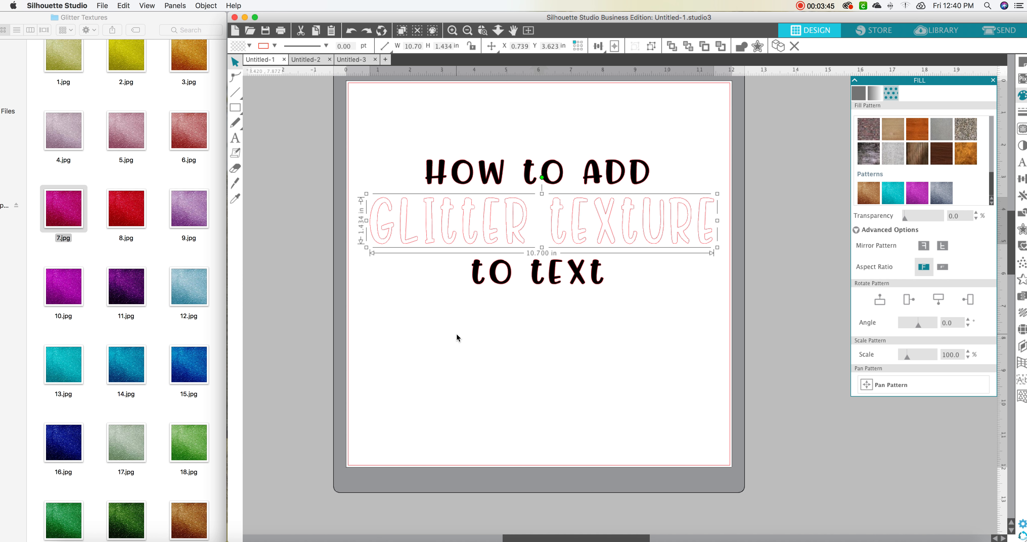
Step: Fill the grouped "GLITTER TEXTURE" line with the teal glitter pattern again and deselect it
{"action": "left_click", "coordinate": [547, 363]}
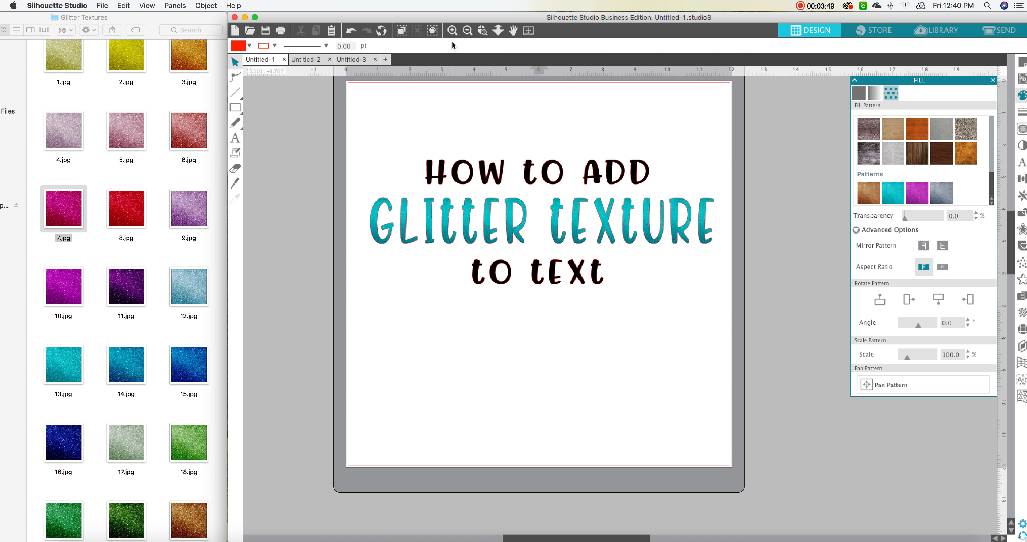
{"action": "left_click", "coordinate": [451, 30]}
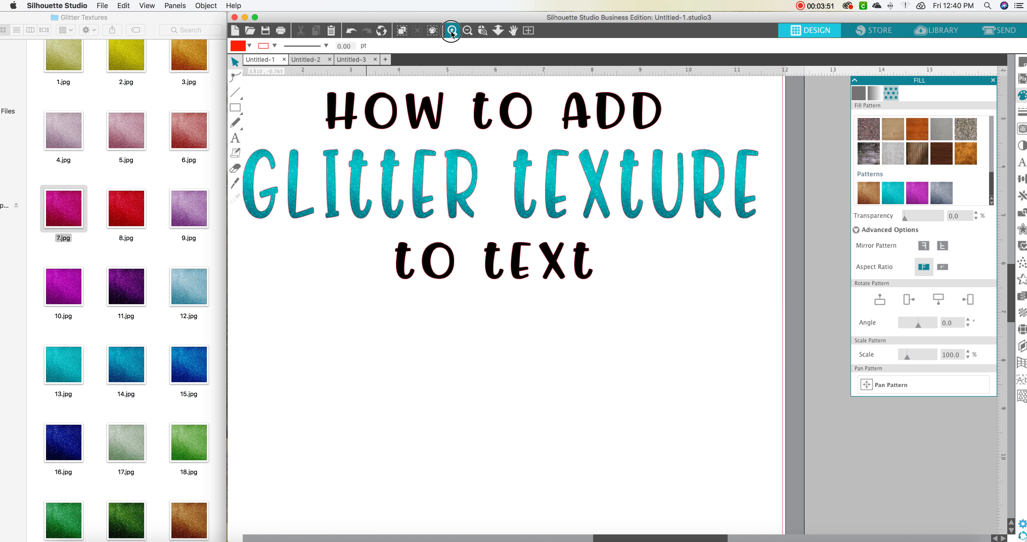
Step: Examine the letter edges of the black "to text" line up close and compare them with the lettering in the Untitled-3 design
{"action": "left_click", "coordinate": [451, 30]}
{"action": "left_click", "coordinate": [451, 30]}
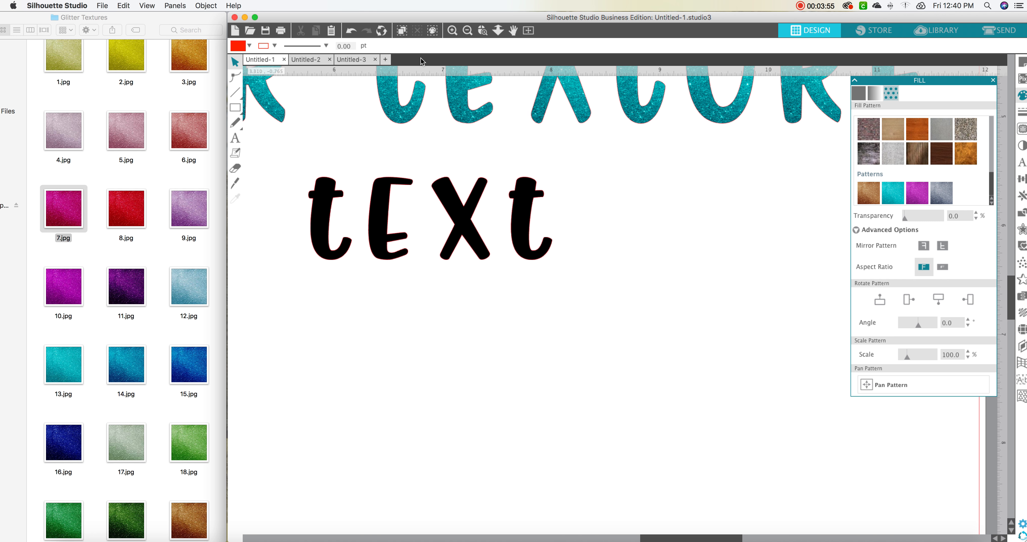
{"action": "left_click", "coordinate": [353, 59]}
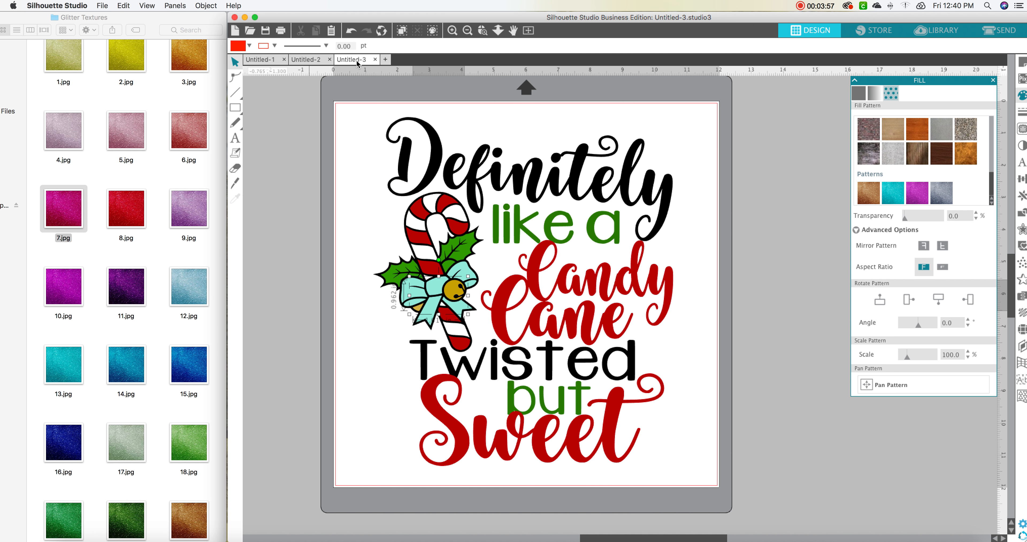
{"action": "left_click", "coordinate": [452, 30]}
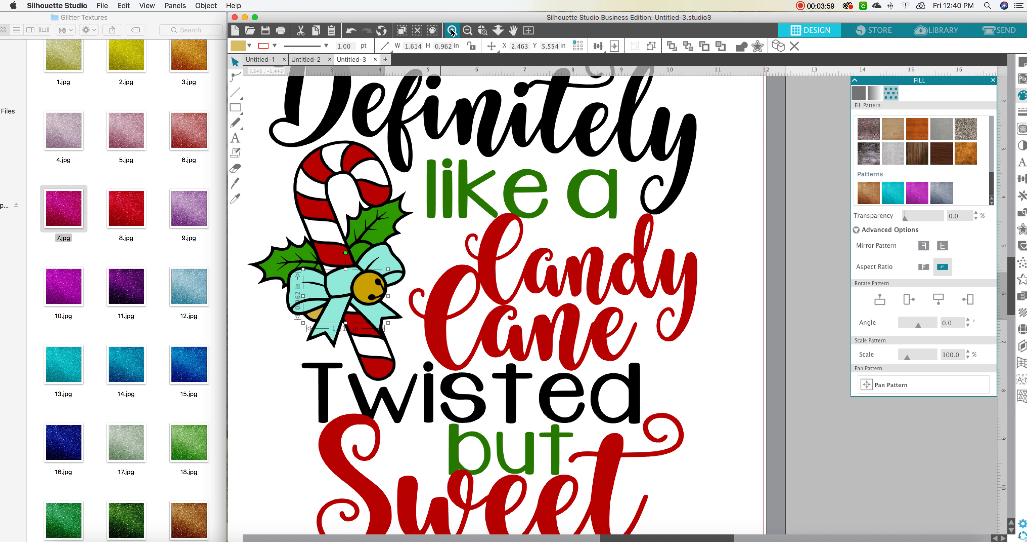
{"action": "left_click", "coordinate": [452, 30]}
{"action": "left_click", "coordinate": [451, 31]}
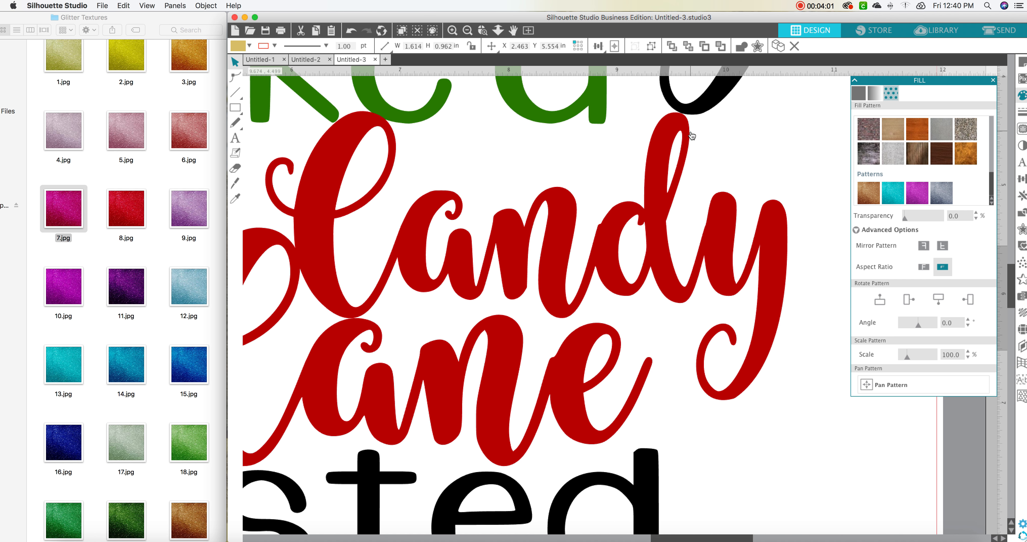
{"action": "left_click", "coordinate": [273, 60]}
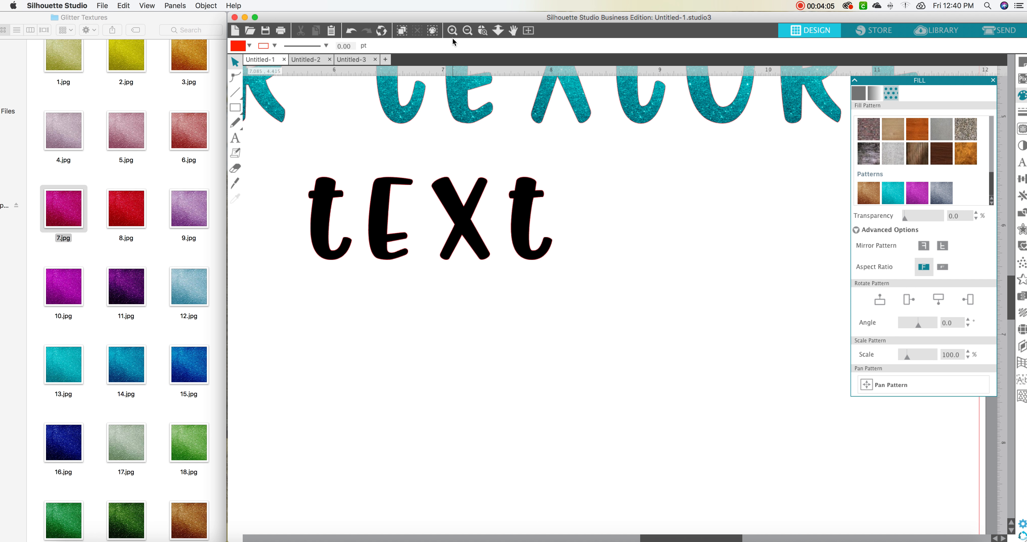
{"action": "left_click", "coordinate": [452, 30]}
{"action": "scroll", "coordinate": [499, 161], "scroll_direction": "up", "scroll_amount": 5}
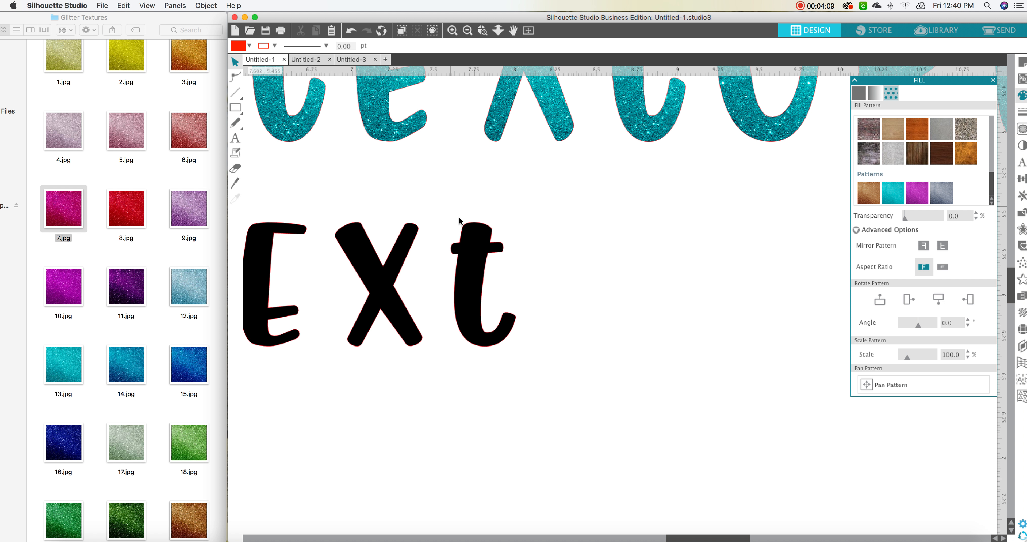
Step: Set the line color of the black "HOW to ADD" and "to text" lettering to transparent and deselect it
{"action": "left_click", "coordinate": [1022, 115]}
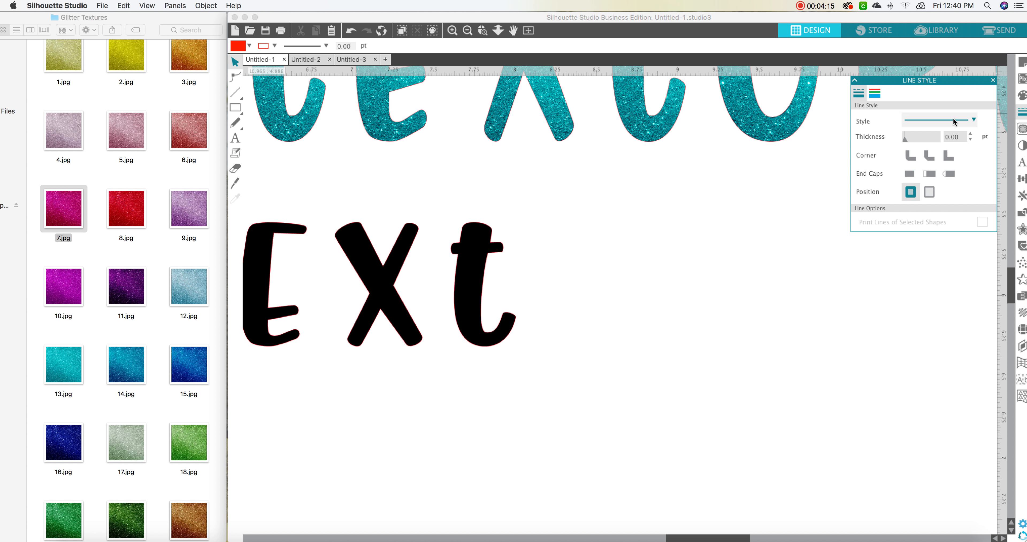
{"action": "left_click", "coordinate": [876, 95]}
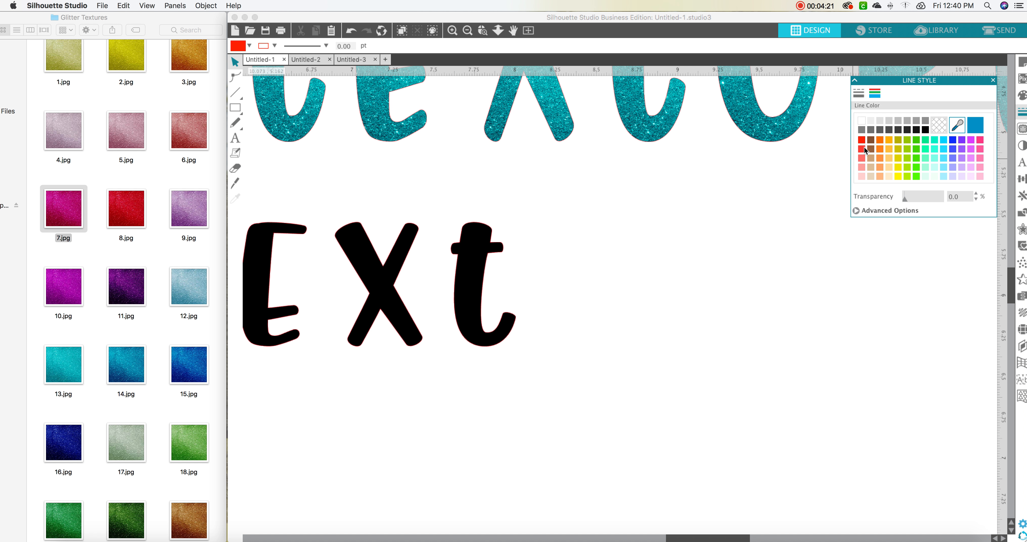
{"action": "left_click", "coordinate": [943, 158]}
{"action": "left_click", "coordinate": [483, 224]}
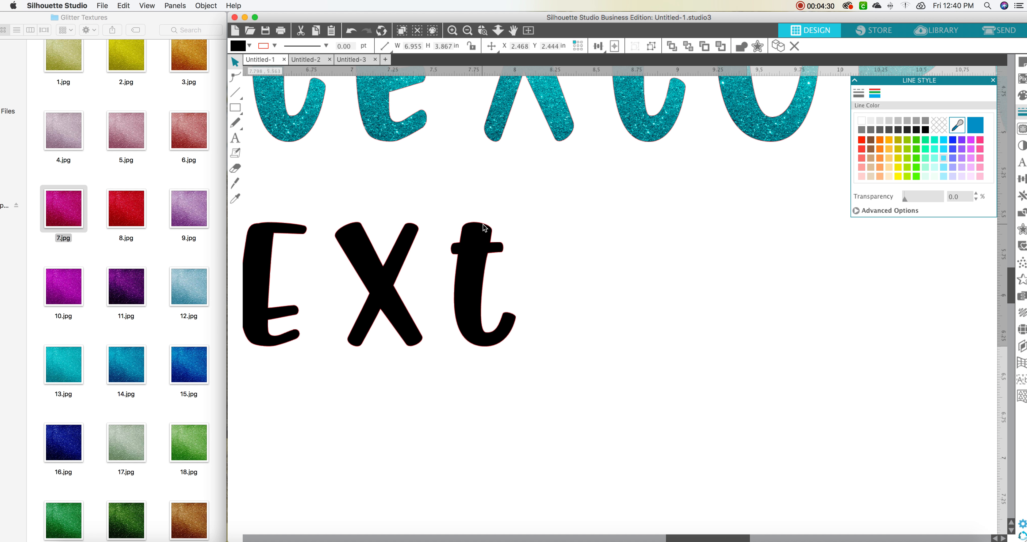
{"action": "left_click", "coordinate": [939, 126]}
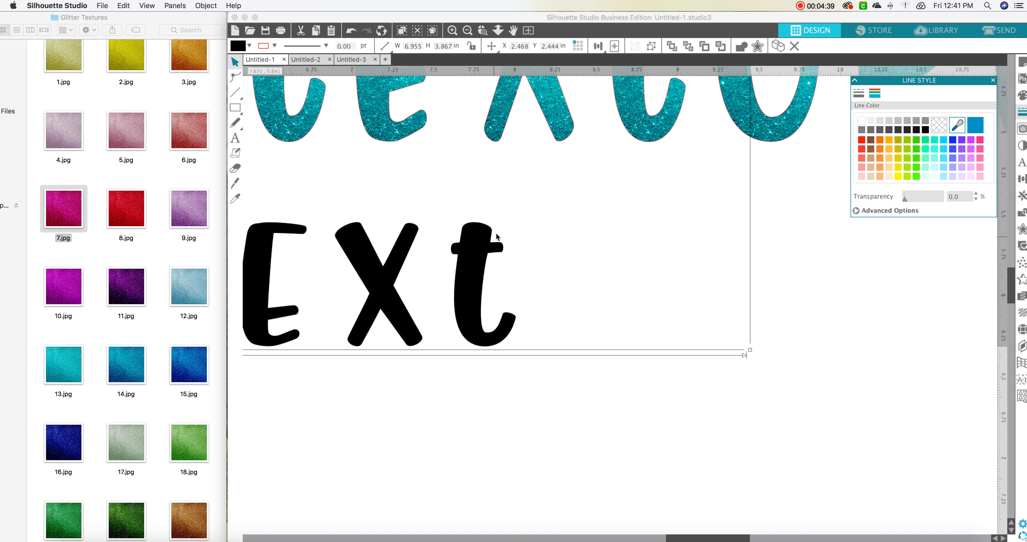
{"action": "left_click", "coordinate": [795, 248]}
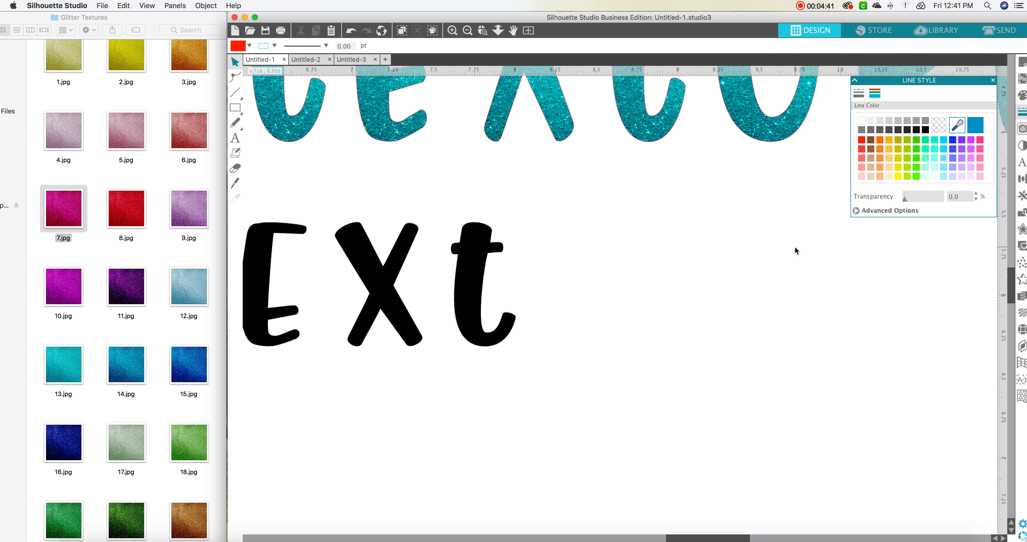
Step: Select the whole design and set its line color to transparent, removing the red outline from the glitter letters
{"action": "key", "text": "super+a"}
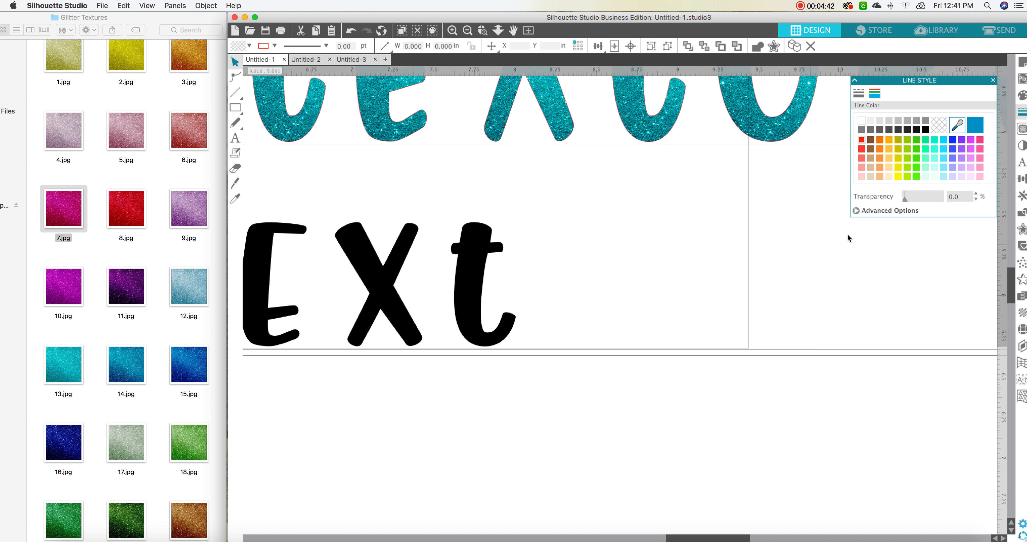
{"action": "left_click", "coordinate": [937, 126]}
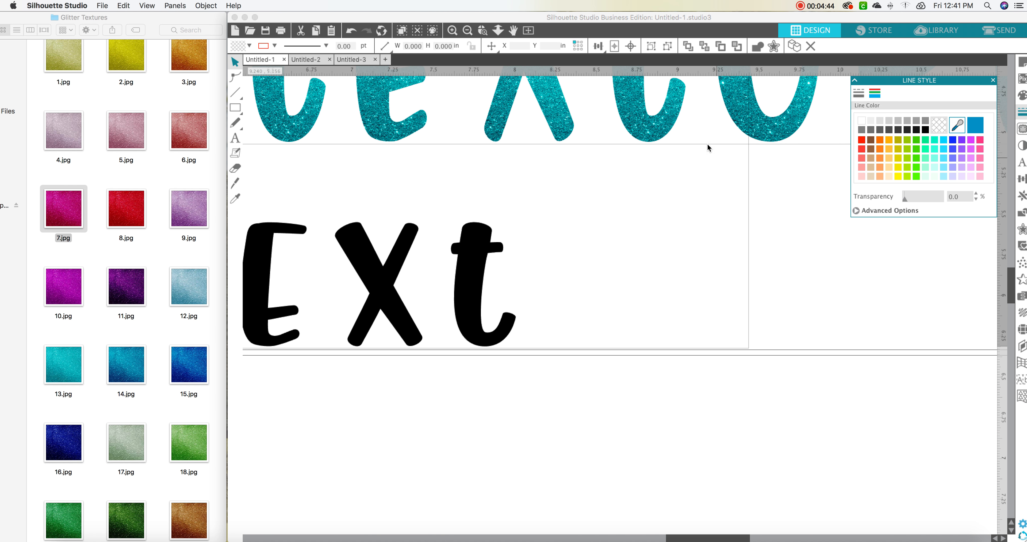
{"action": "left_click", "coordinate": [451, 30]}
{"action": "scroll", "coordinate": [484, 100], "scroll_direction": "up", "scroll_amount": 6}
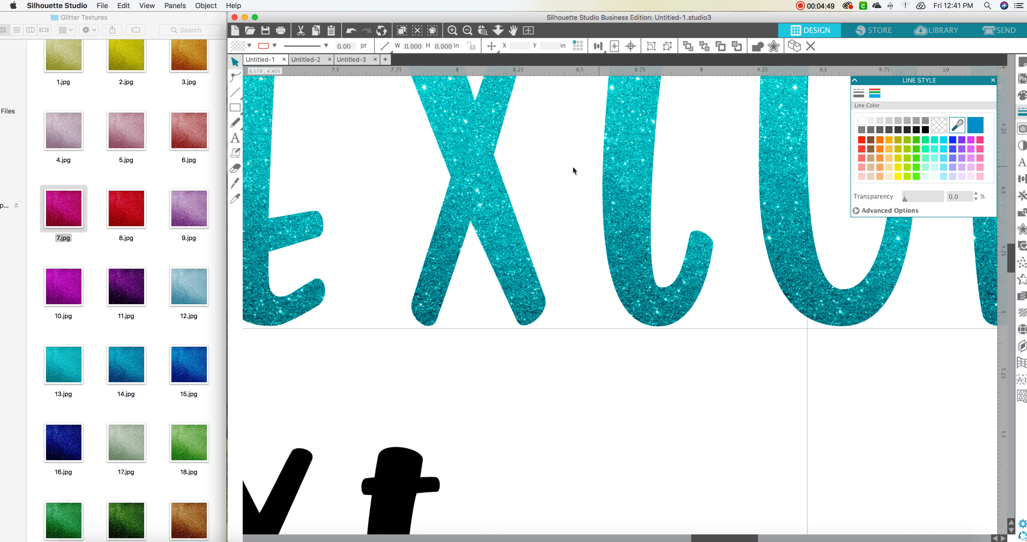
Step: Inspect the letter edges of all three text lines up close for leftover outlines, and view the whole design
{"action": "left_click", "coordinate": [469, 31]}
{"action": "left_click", "coordinate": [468, 30]}
{"action": "left_click", "coordinate": [469, 30]}
{"action": "left_click", "coordinate": [469, 30]}
{"action": "left_click", "coordinate": [469, 31]}
{"action": "left_click", "coordinate": [452, 30]}
{"action": "left_click", "coordinate": [452, 30]}
{"action": "left_click", "coordinate": [452, 31]}
{"action": "left_click", "coordinate": [452, 31]}
{"action": "scroll", "coordinate": [495, 97], "scroll_direction": "up", "scroll_amount": 10}
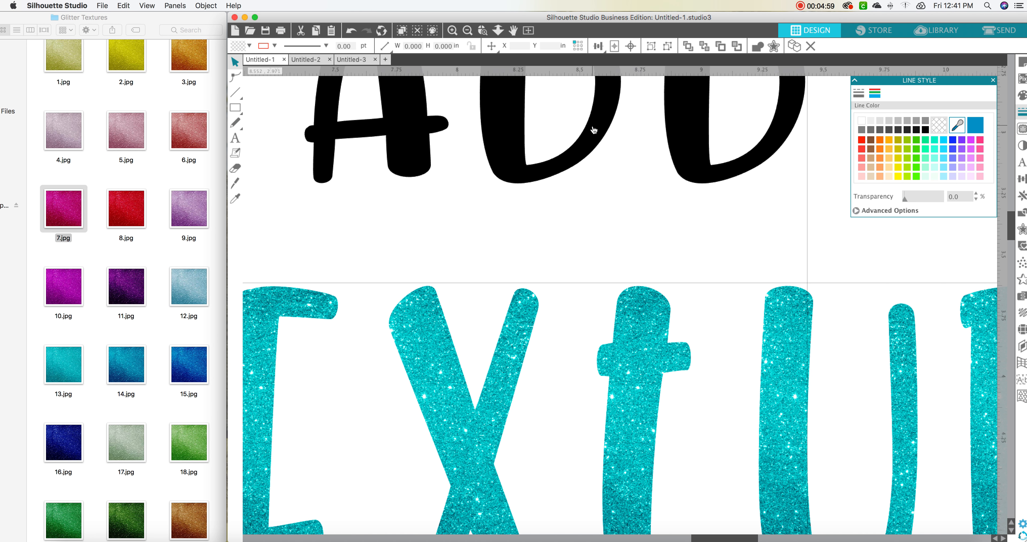
{"action": "left_click", "coordinate": [467, 30]}
{"action": "left_click", "coordinate": [467, 31]}
{"action": "left_click", "coordinate": [467, 31]}
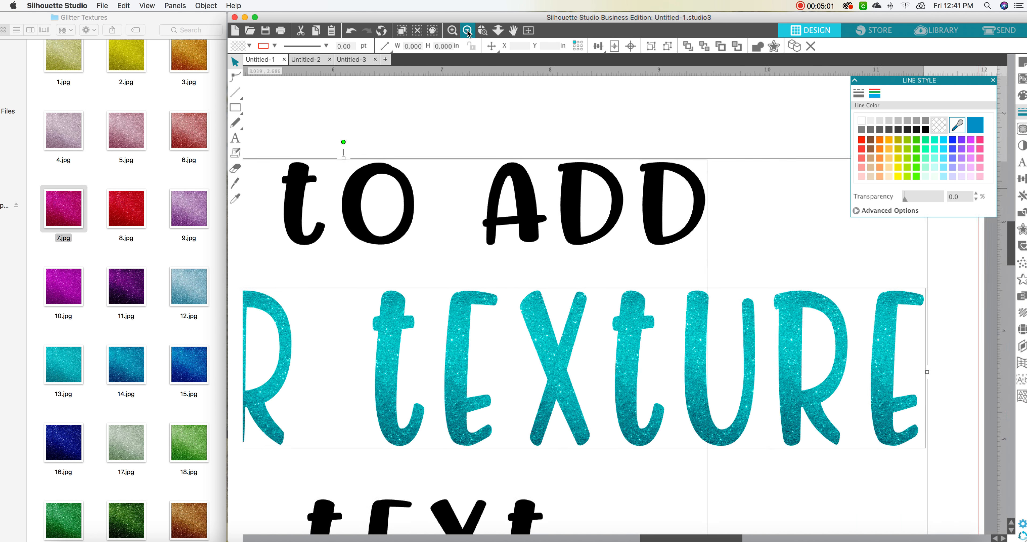
{"action": "left_click", "coordinate": [467, 30]}
{"action": "left_click", "coordinate": [467, 30]}
{"action": "scroll", "coordinate": [482, 193], "scroll_direction": "down", "scroll_amount": 1}
{"action": "scroll", "coordinate": [482, 194], "scroll_direction": "left", "scroll_amount": 3}
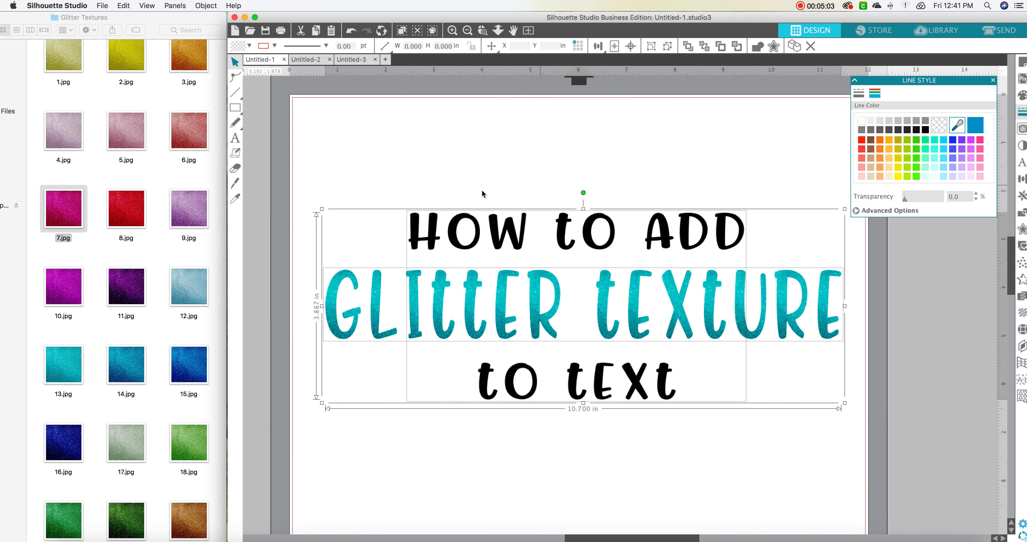
{"action": "scroll", "coordinate": [482, 194], "scroll_direction": "down", "scroll_amount": 1}
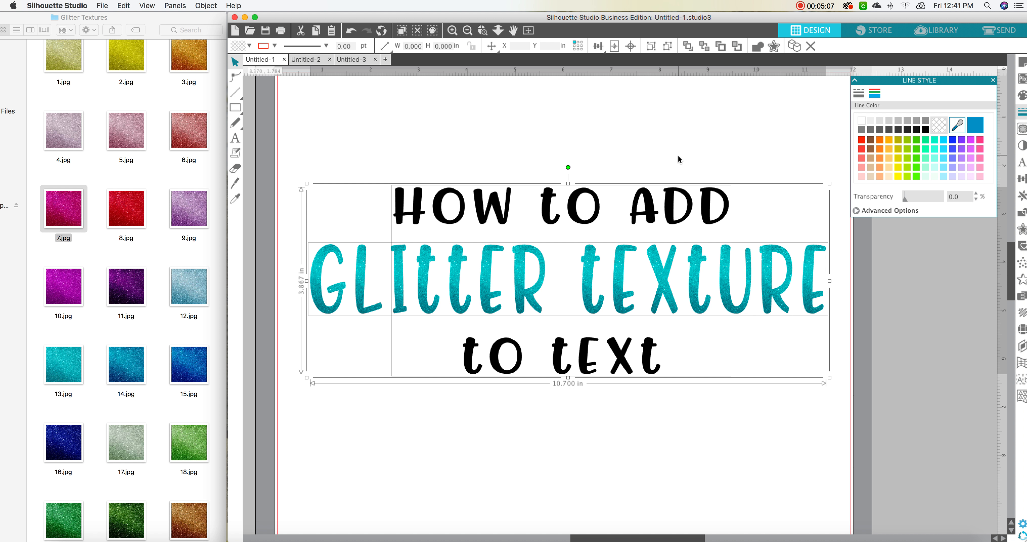
{"action": "scroll", "coordinate": [640, 139], "scroll_direction": "down", "scroll_amount": 1}
{"action": "scroll", "coordinate": [640, 139], "scroll_direction": "right", "scroll_amount": 1}
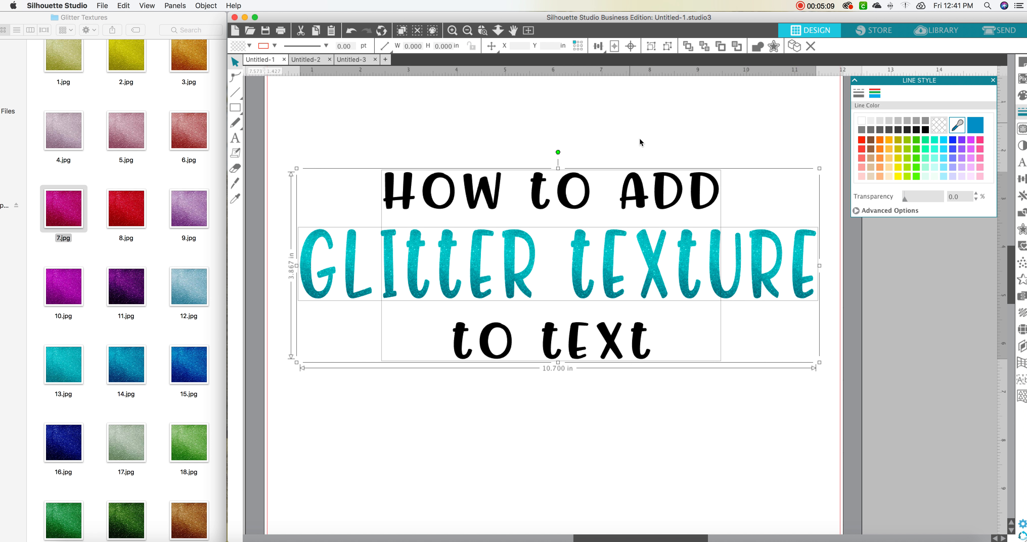
Step: Select only the "GLITTER TEXTURE" line and scale its fill pattern to 500% in the advanced pattern options
{"action": "left_click", "coordinate": [728, 142]}
{"action": "left_click", "coordinate": [687, 261]}
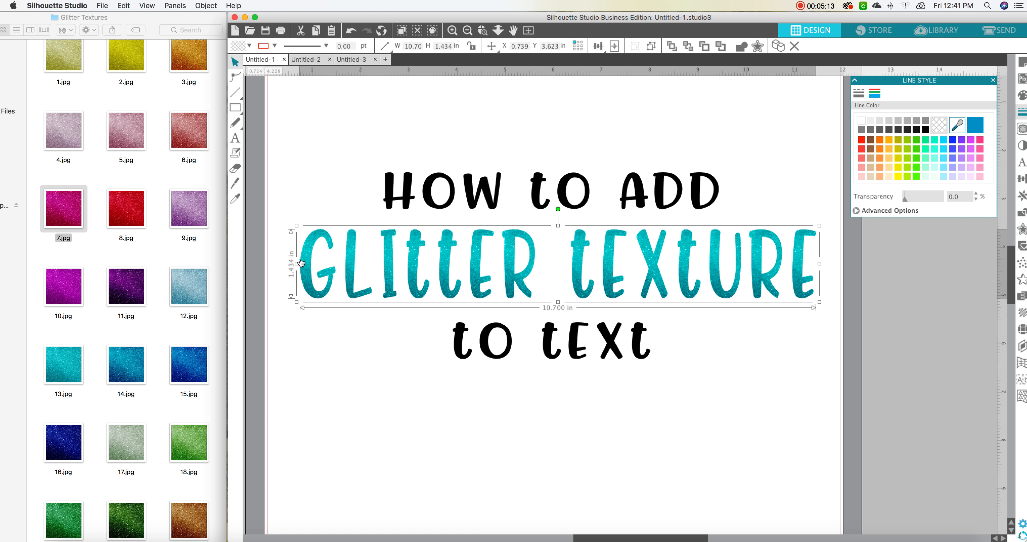
{"action": "left_click", "coordinate": [1023, 97]}
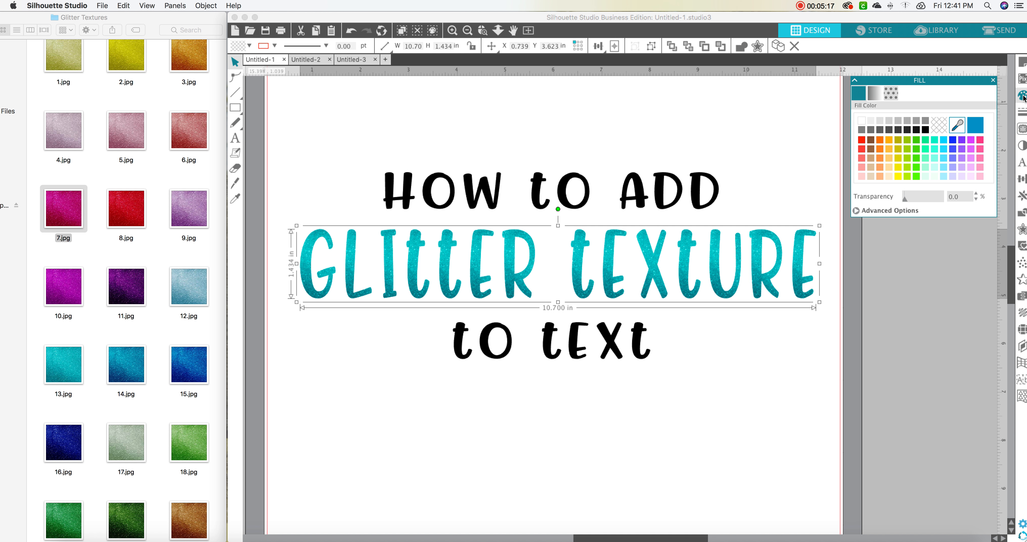
{"action": "left_click", "coordinate": [892, 95]}
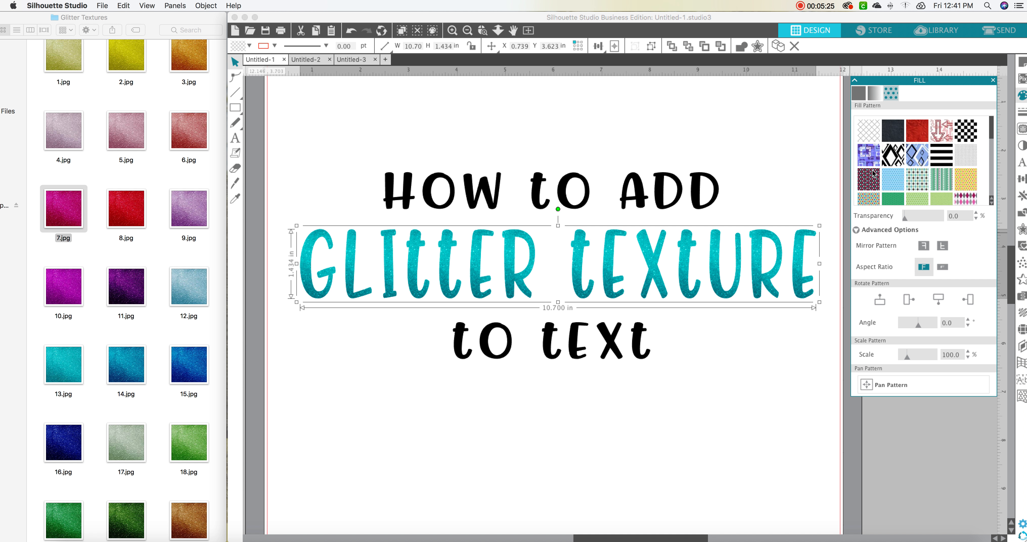
{"action": "left_click", "coordinate": [857, 230]}
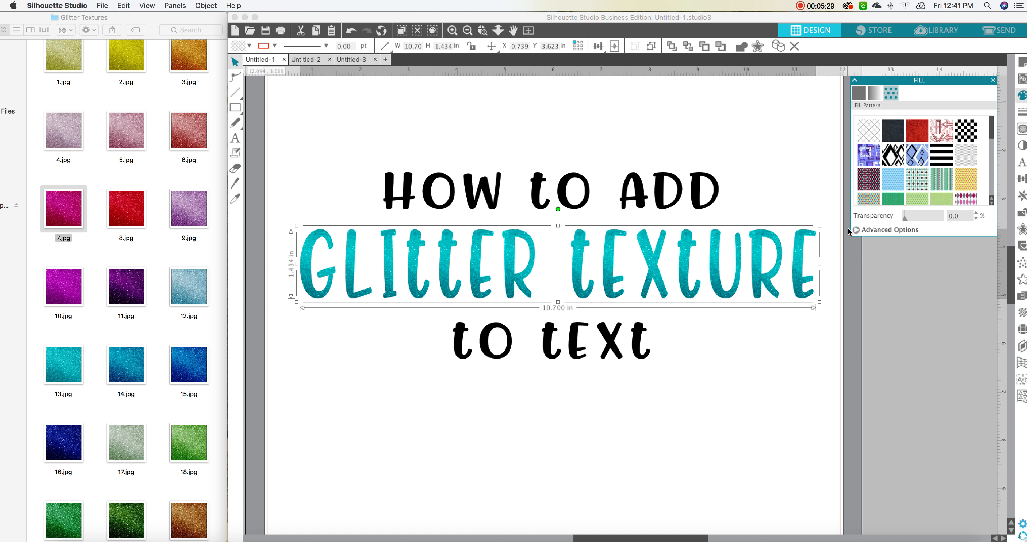
{"action": "left_click", "coordinate": [857, 231]}
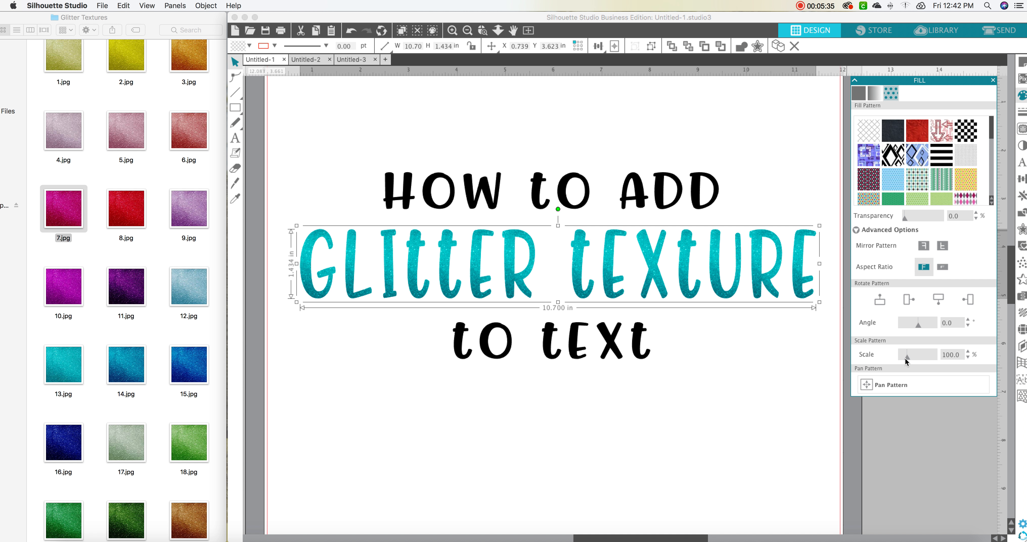
{"action": "left_click_drag", "start_coordinate": [907, 358], "coordinate": [938, 364]}
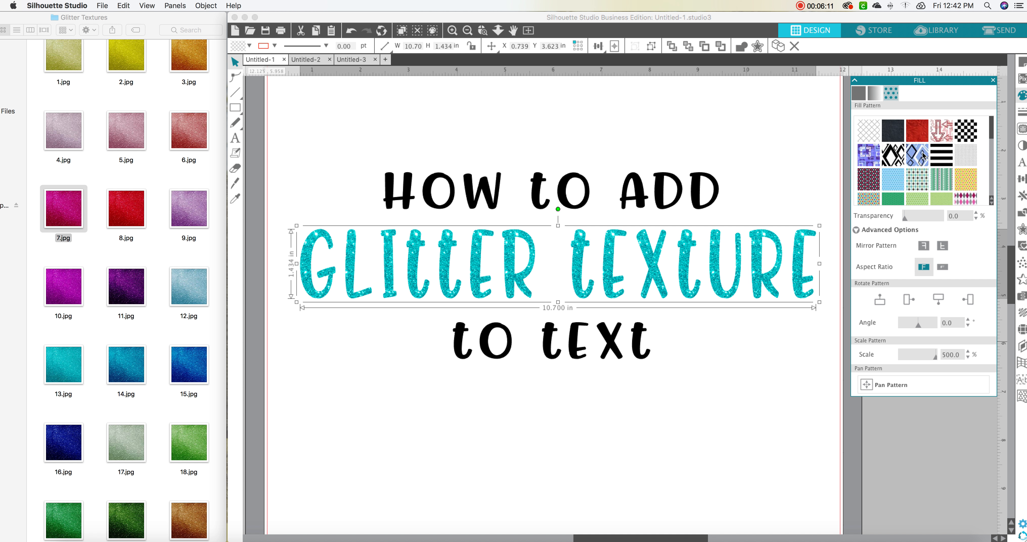
Step: Try black-and-white stripe, checkerboard, pink, yellow-and-pink stripe and purple pattern fills on the "GLITTER TEXTURE" line
{"action": "left_click", "coordinate": [941, 154]}
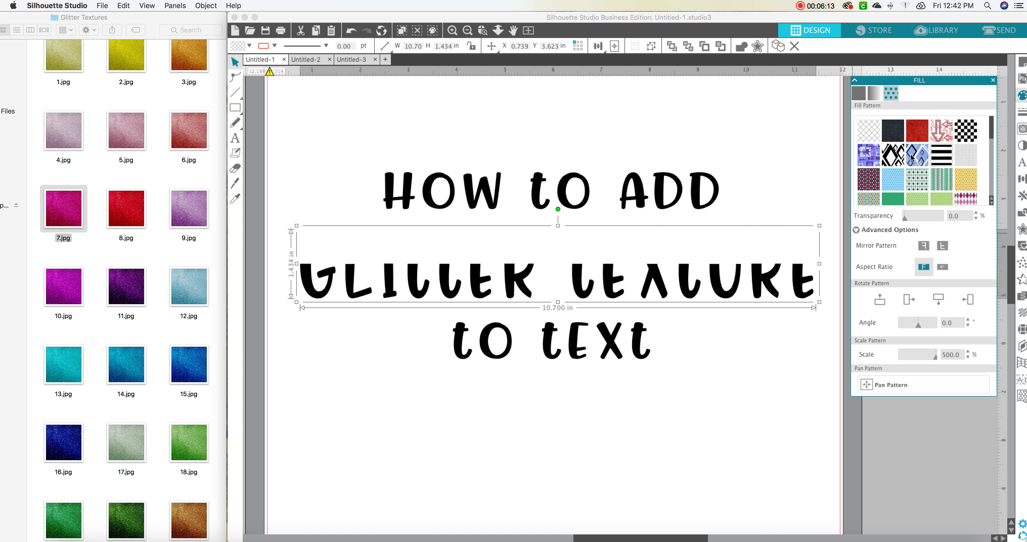
{"action": "left_click", "coordinate": [968, 135]}
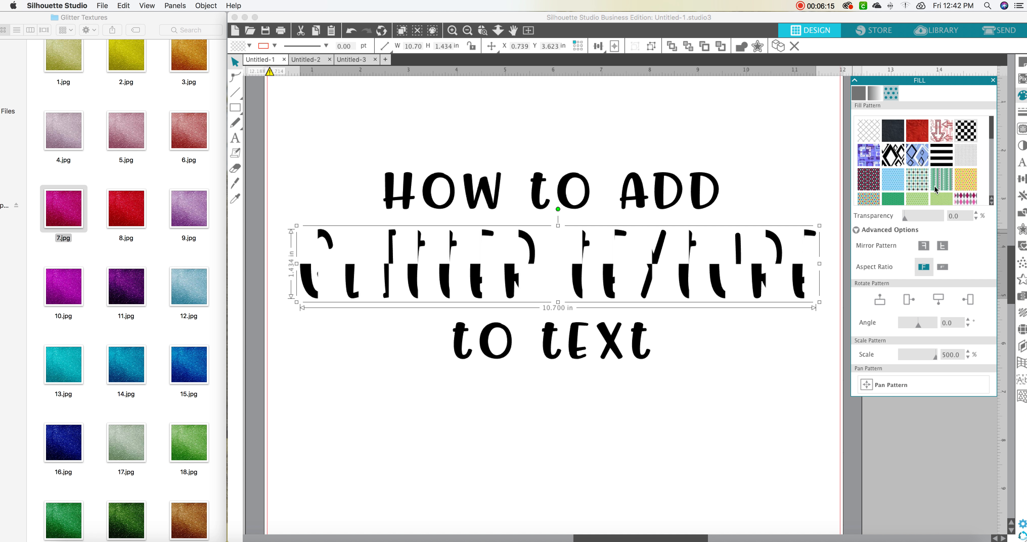
{"action": "left_click", "coordinate": [962, 198]}
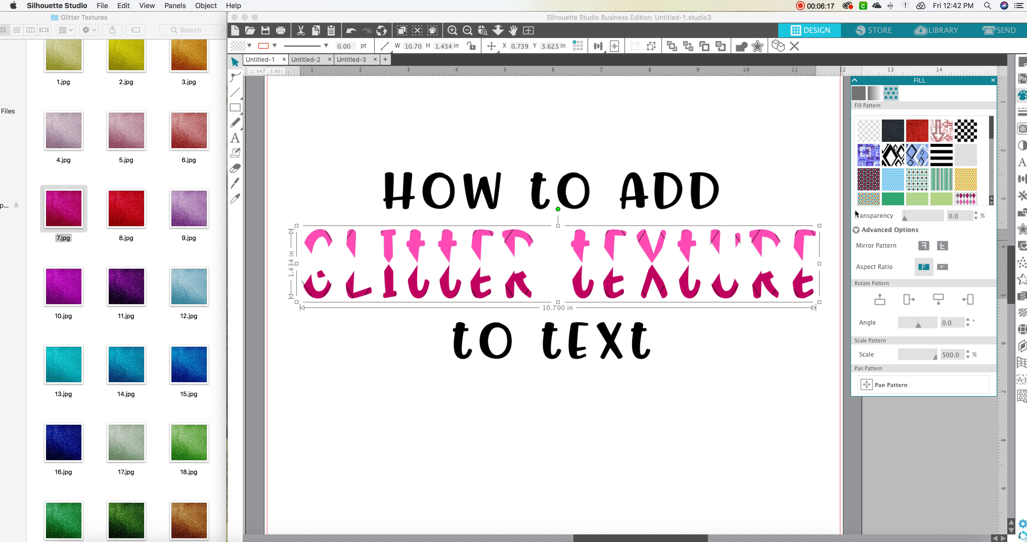
{"action": "scroll", "coordinate": [924, 161], "scroll_direction": "down", "scroll_amount": 1}
{"action": "scroll", "coordinate": [925, 161], "scroll_direction": "down", "scroll_amount": 5}
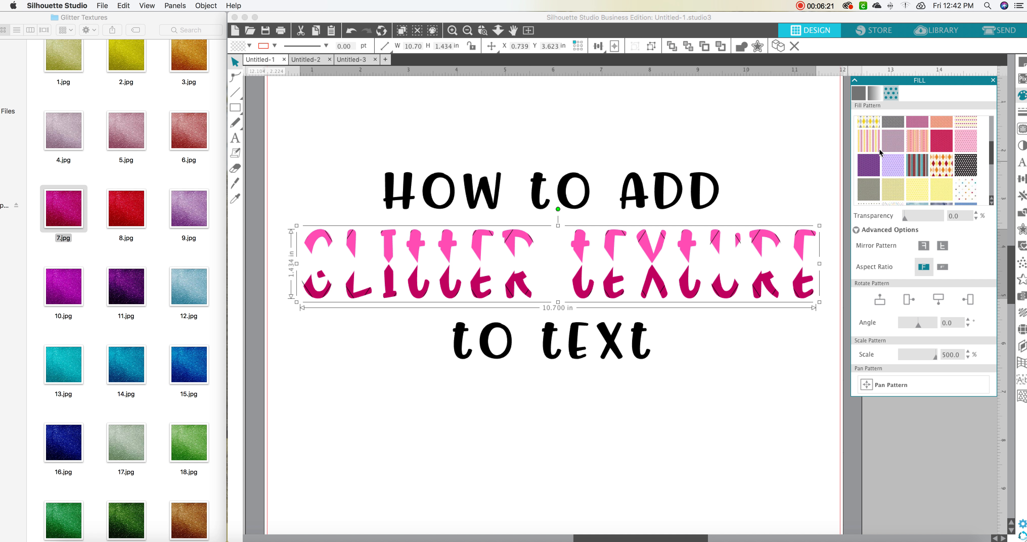
{"action": "left_click", "coordinate": [864, 145]}
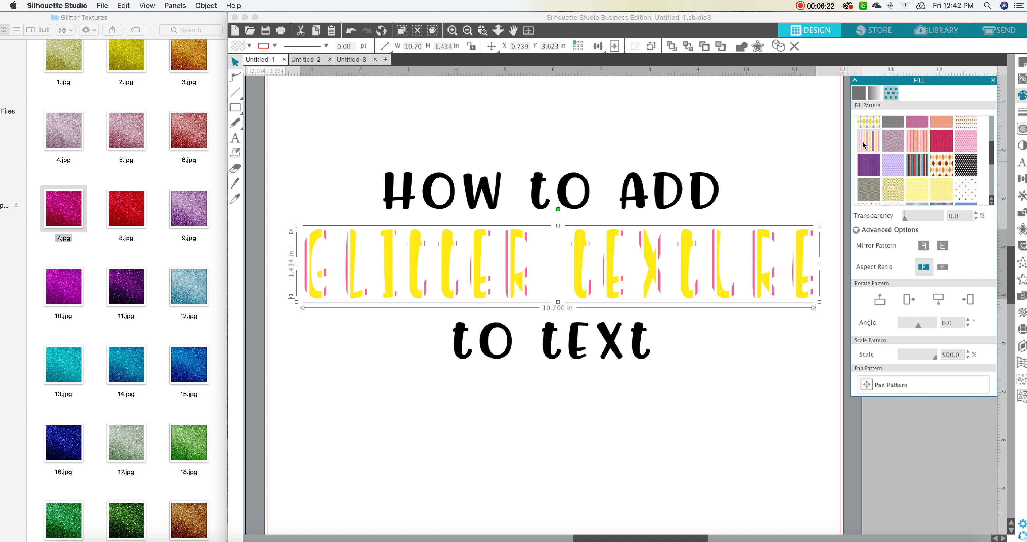
{"action": "left_click", "coordinate": [873, 167]}
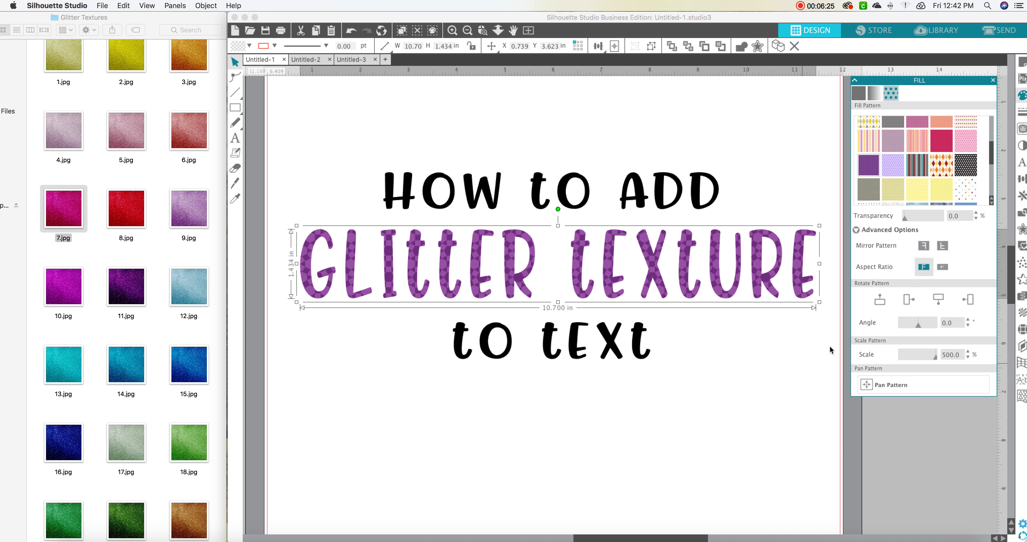
Step: Fill the "GLITTER TEXTURE" line with the teal glitter pattern again and set the pattern's rotation angle to 15 degrees
{"action": "mouse_move", "coordinate": [918, 327]}
{"action": "left_mouse_down"}
{"action": "mouse_move", "coordinate": [927, 328]}
{"action": "mouse_move", "coordinate": [898, 328]}
{"action": "mouse_move", "coordinate": [926, 328]}
{"action": "left_mouse_up"}
{"action": "scroll", "coordinate": [914, 199], "scroll_direction": "down", "scroll_amount": 5}
{"action": "left_click", "coordinate": [894, 193]}
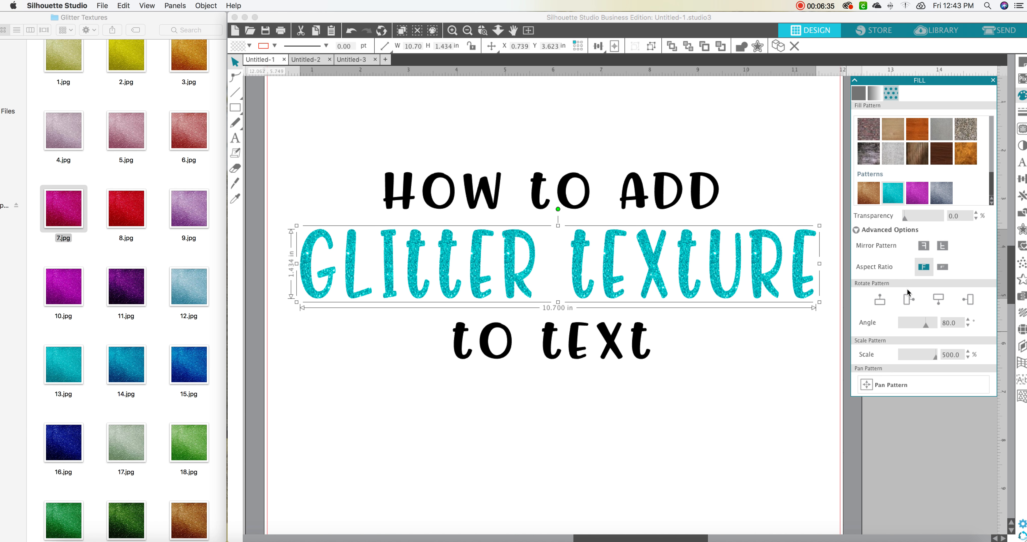
{"action": "left_click_drag", "start_coordinate": [926, 327], "coordinate": [920, 328]}
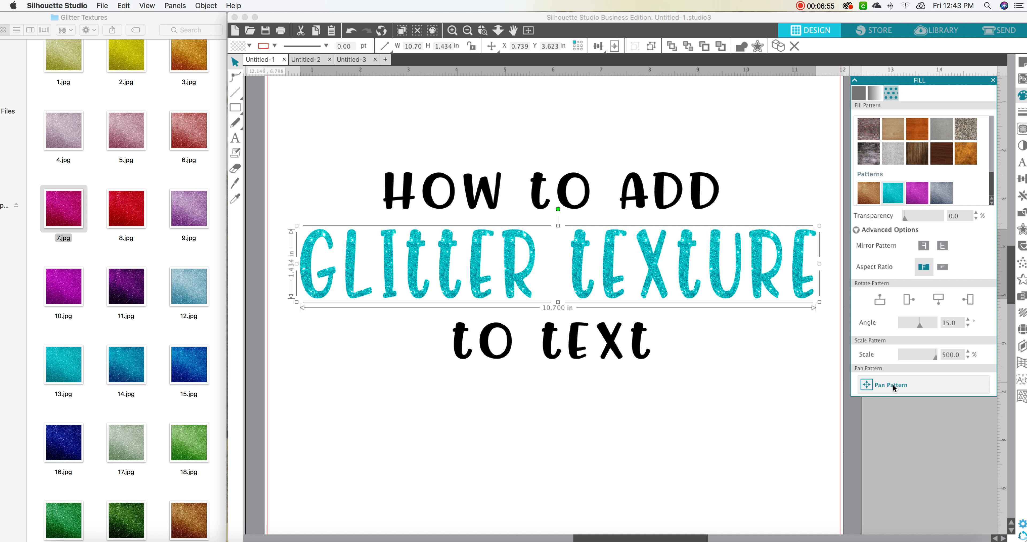
Step: Pan the teal glitter pattern inside the "GLITTER TEXTURE" line, moving its center point to the first t of "GLITTER"
{"action": "left_click", "coordinate": [866, 386]}
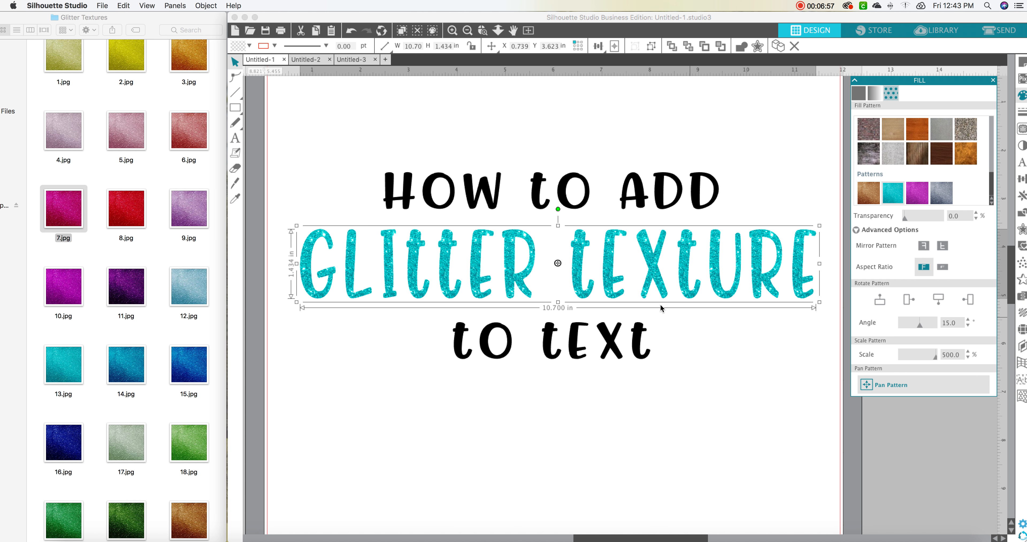
{"action": "left_click", "coordinate": [558, 262]}
{"action": "left_click_drag", "start_coordinate": [558, 262], "coordinate": [562, 527]}
{"action": "left_click_drag", "start_coordinate": [507, 528], "coordinate": [417, 257]}
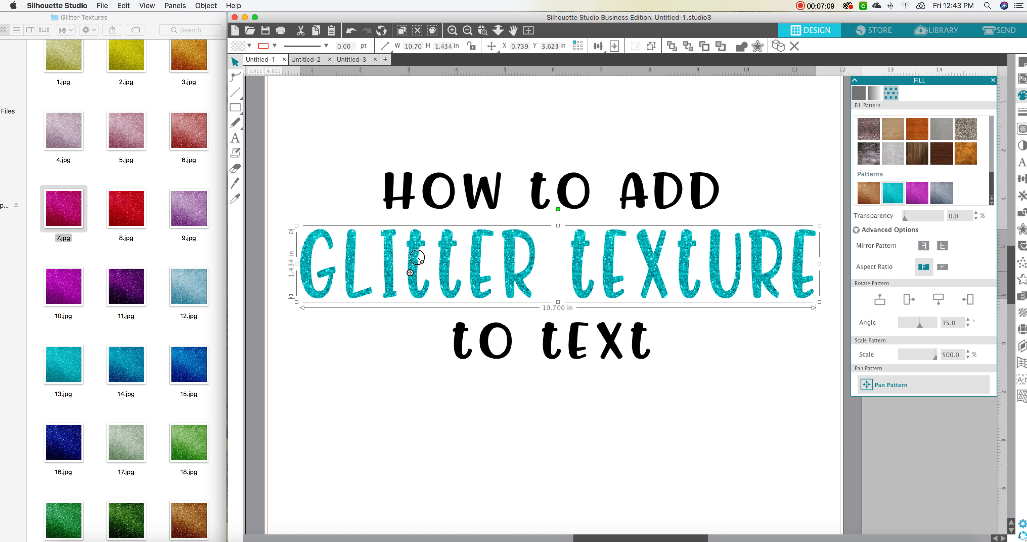
Step: Pan the teal glitter pattern inside the "GLITTER TEXTURE" line, moving its center point to the X of "TEXTURE", and deselect the line
{"action": "left_click_drag", "start_coordinate": [489, 187], "coordinate": [795, 101]}
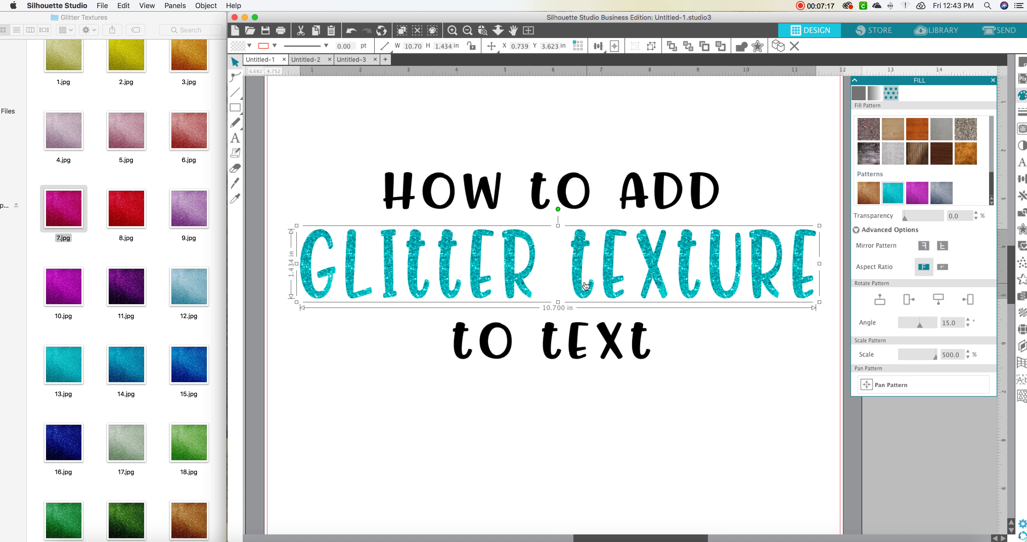
{"action": "left_click", "coordinate": [867, 384]}
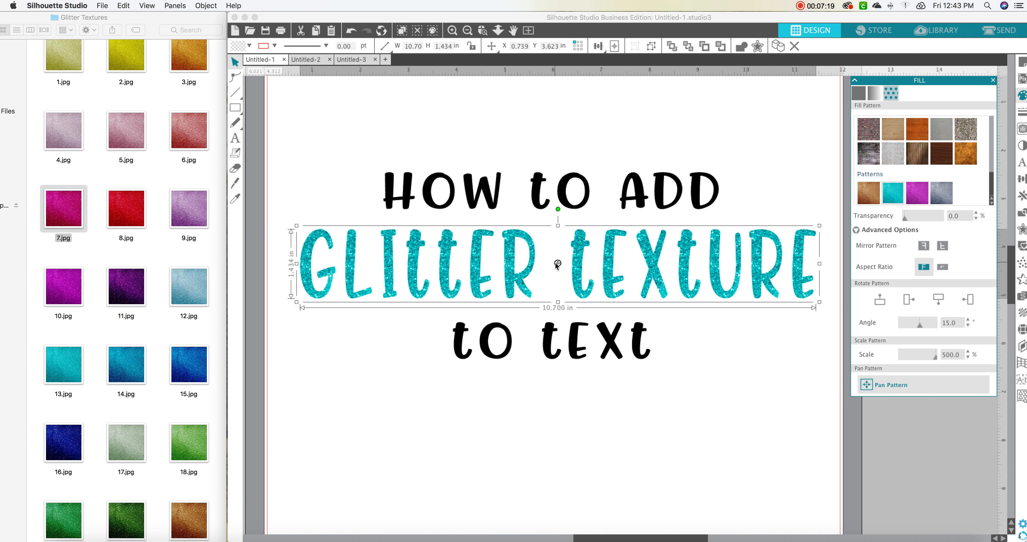
{"action": "left_click_drag", "start_coordinate": [556, 262], "coordinate": [569, 254]}
{"action": "left_click_drag", "start_coordinate": [610, 208], "coordinate": [656, 238]}
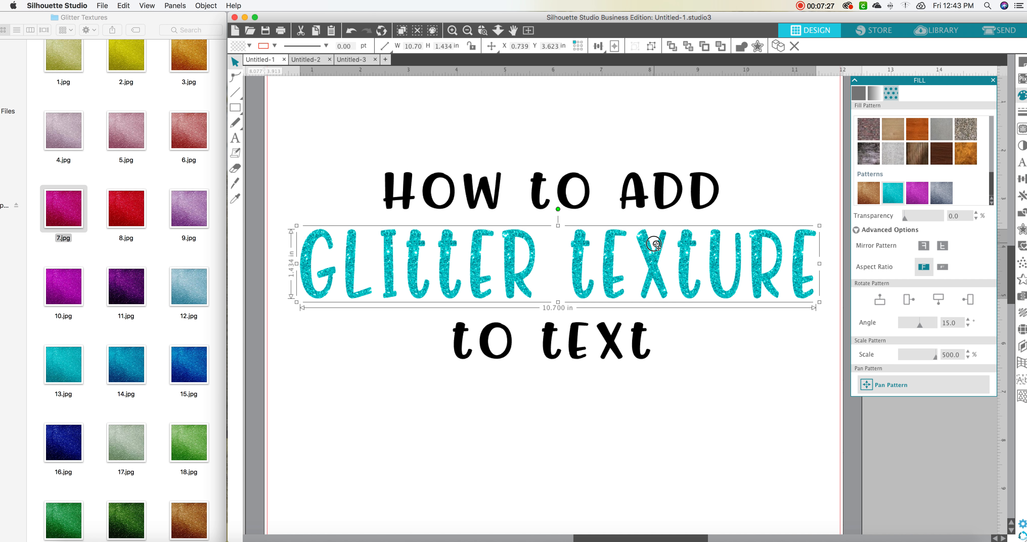
{"action": "left_click", "coordinate": [694, 432]}
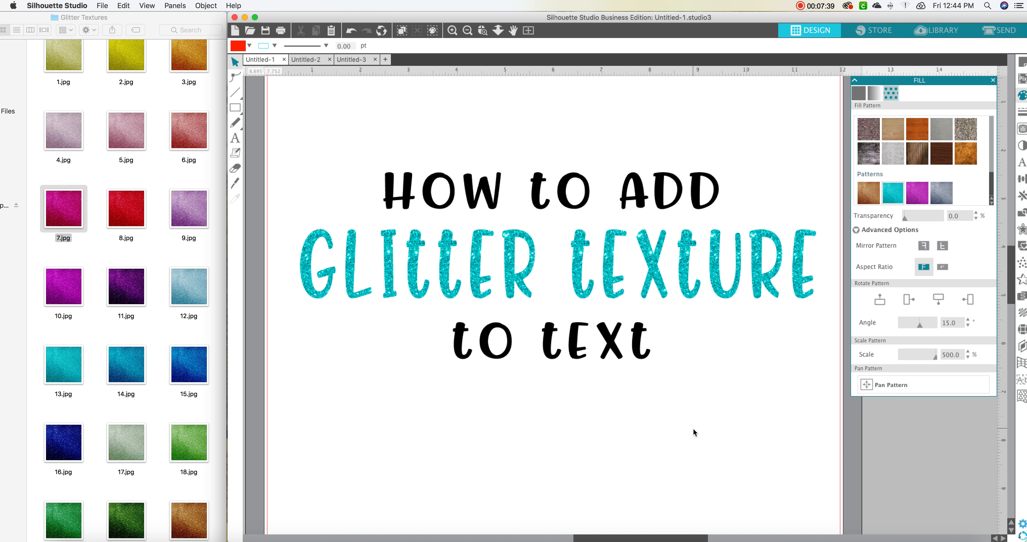
Step: Switch to the Untitled-3 document, show the whole candy cane design on its page and deselect everything
{"action": "left_click", "coordinate": [352, 60]}
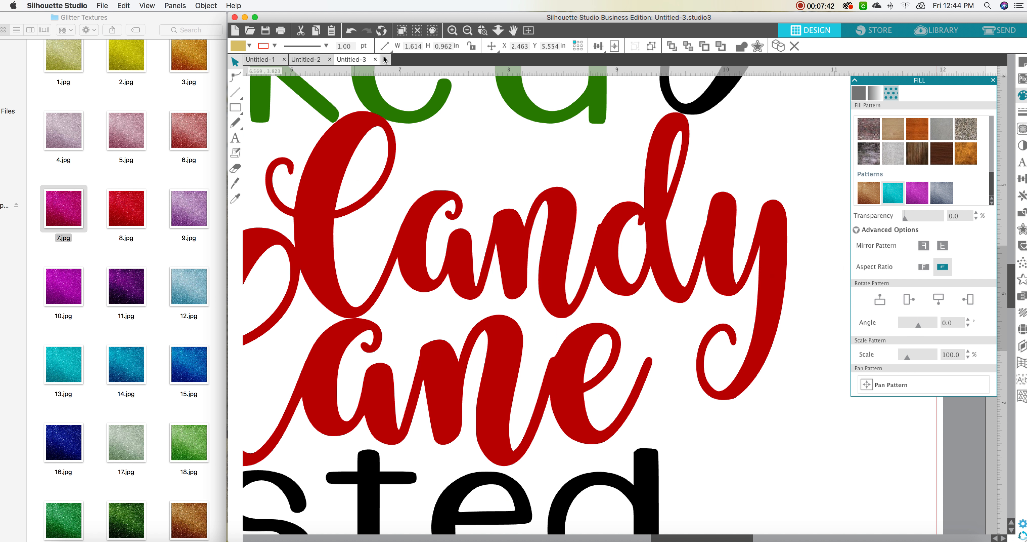
{"action": "left_click", "coordinate": [468, 31]}
{"action": "left_click", "coordinate": [468, 30]}
{"action": "left_click", "coordinate": [468, 31]}
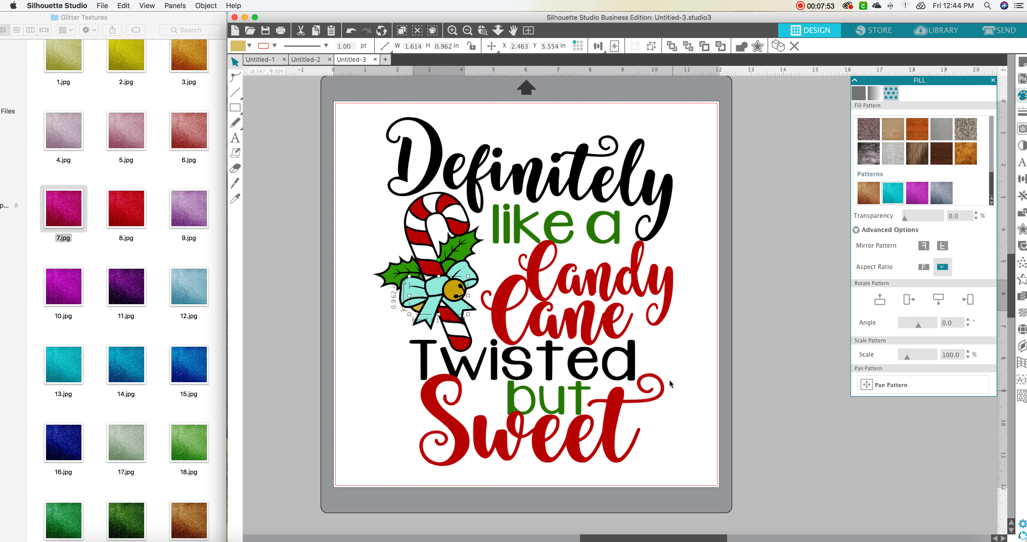
{"action": "left_click", "coordinate": [494, 119]}
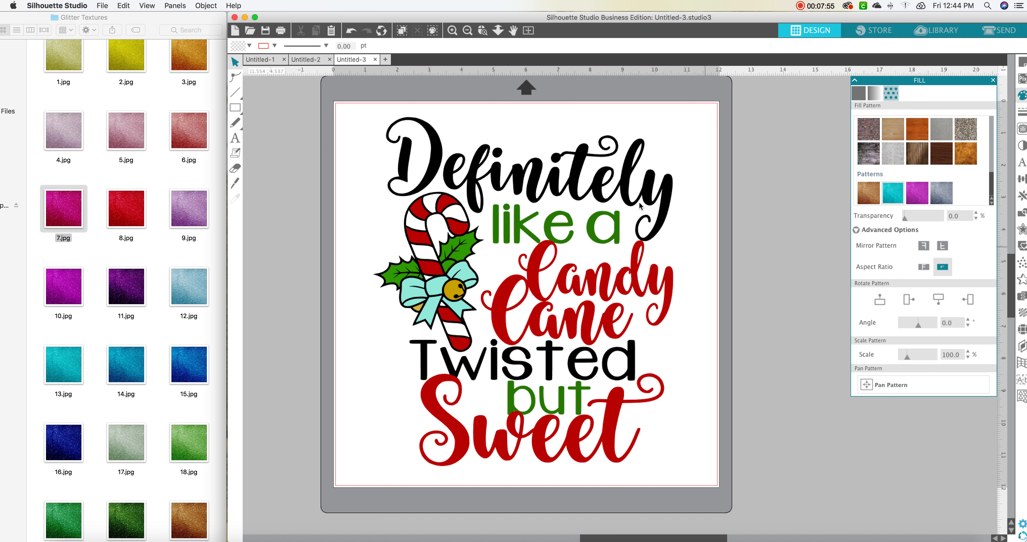
Step: Examine the line style settings of the gold bells and the red lettering in the candy cane design
{"action": "left_click", "coordinate": [1022, 112]}
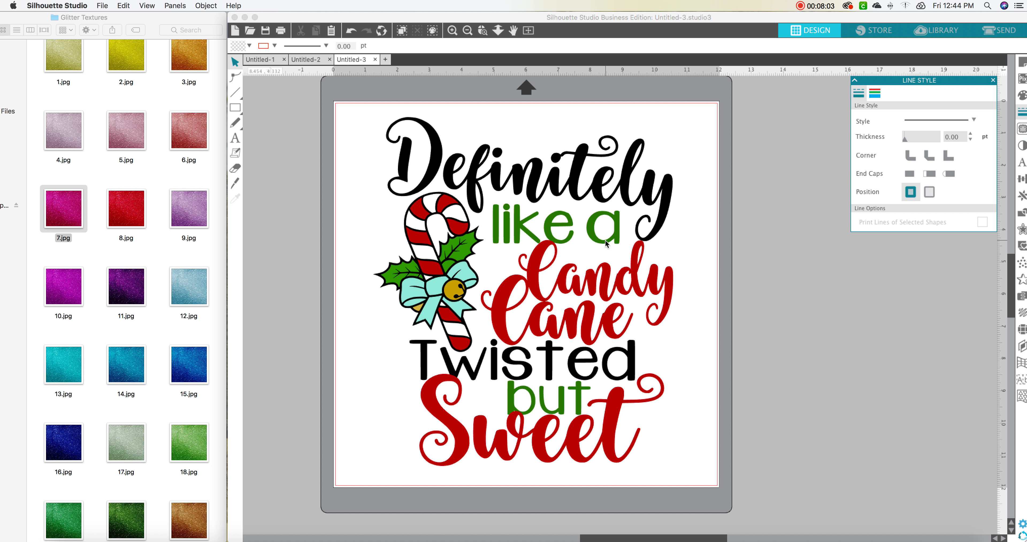
{"action": "left_click", "coordinate": [455, 293]}
{"action": "left_click", "coordinate": [455, 293]}
{"action": "left_click", "coordinate": [499, 317]}
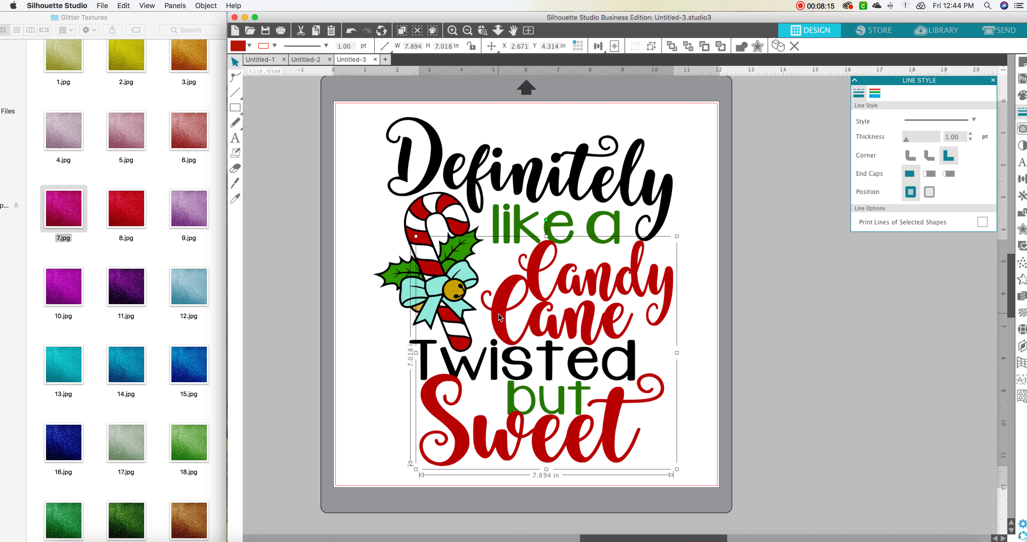
{"action": "left_click", "coordinate": [693, 211]}
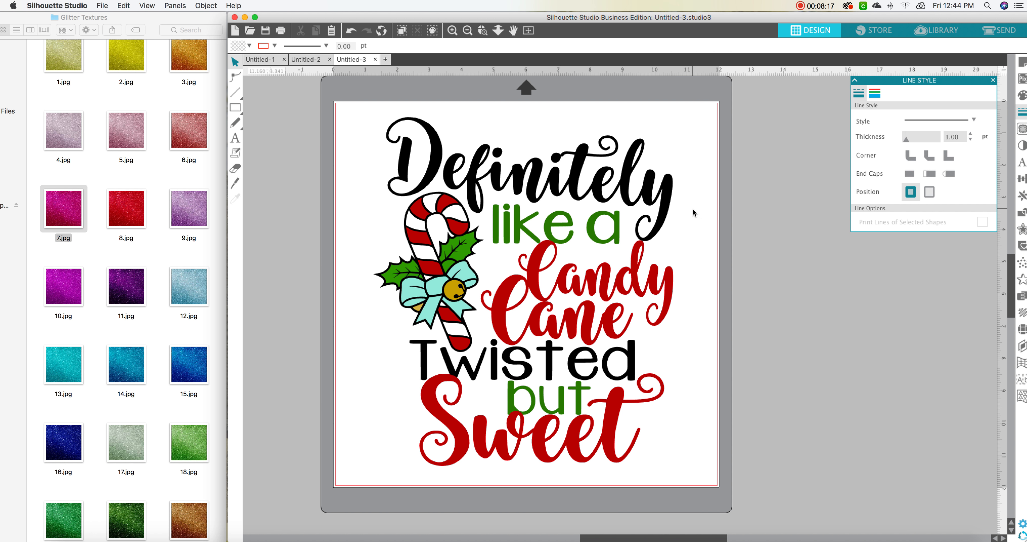
Step: Select the gold bells on the candy cane's bow and fill them with the copper glitter pattern from the saved patterns
{"action": "left_click", "coordinate": [452, 292]}
{"action": "left_click", "coordinate": [452, 30]}
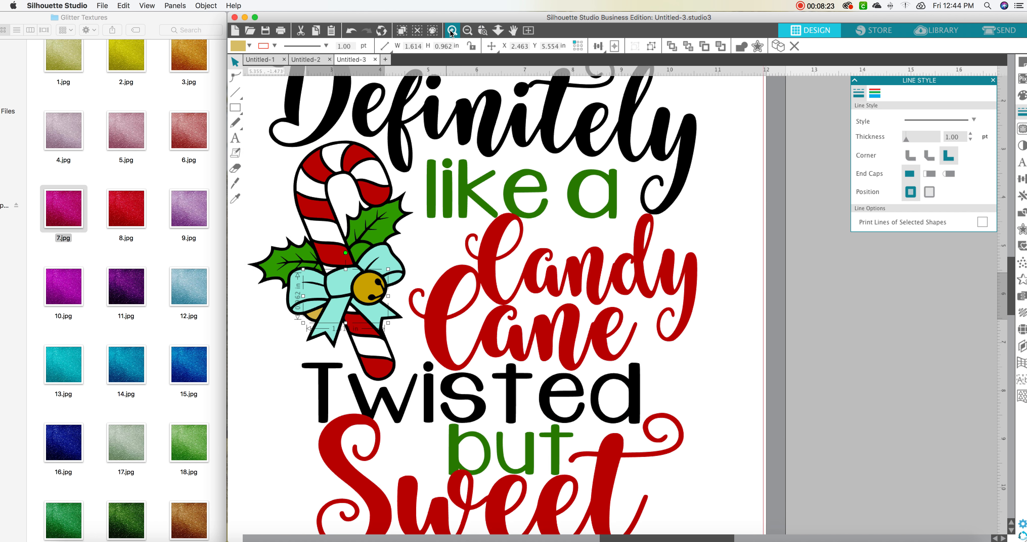
{"action": "left_click", "coordinate": [451, 30]}
{"action": "scroll", "coordinate": [368, 178], "scroll_direction": "left", "scroll_amount": 5}
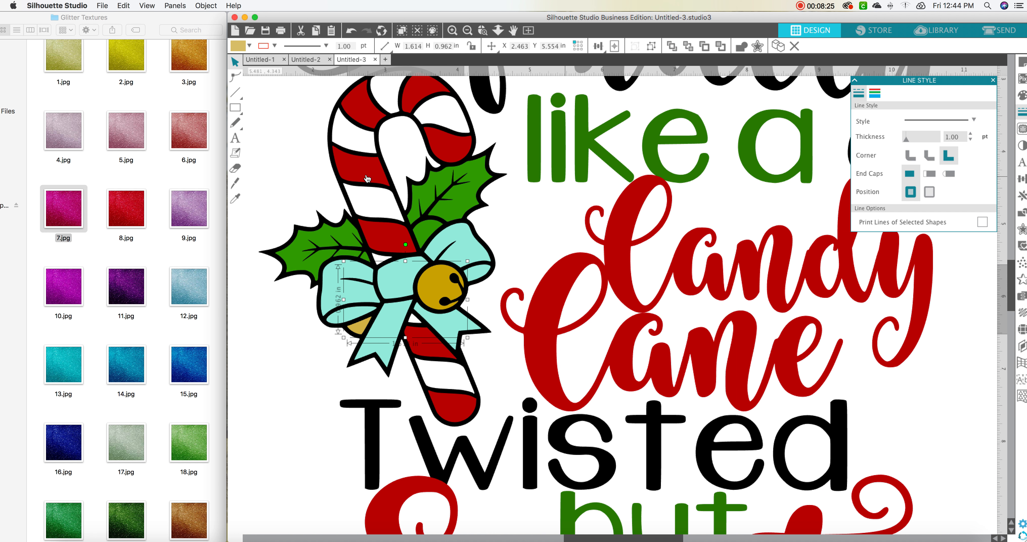
{"action": "scroll", "coordinate": [368, 178], "scroll_direction": "left", "scroll_amount": 2}
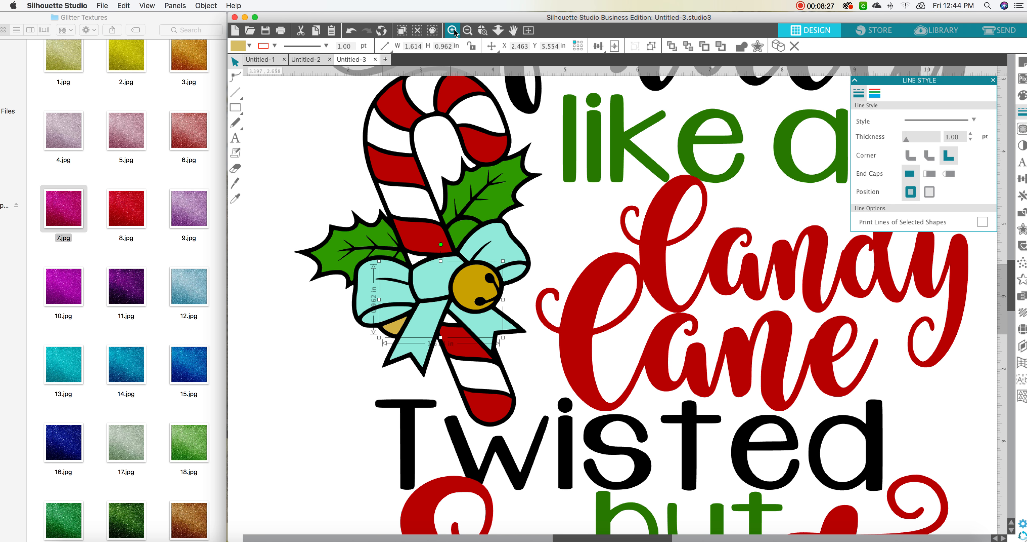
{"action": "left_click", "coordinate": [452, 30]}
{"action": "scroll", "coordinate": [450, 167], "scroll_direction": "left", "scroll_amount": 4}
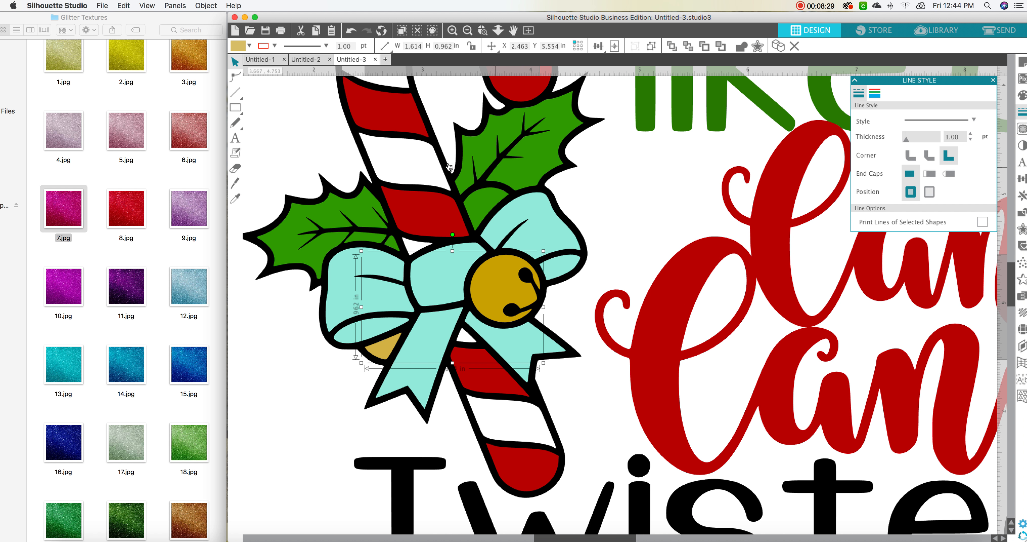
{"action": "left_click", "coordinate": [1022, 97]}
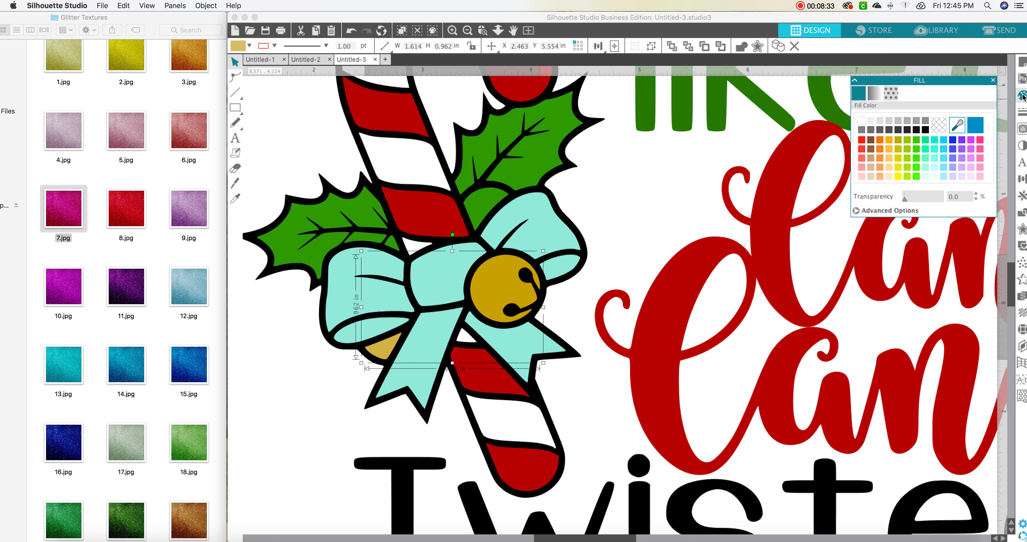
{"action": "left_click", "coordinate": [891, 92]}
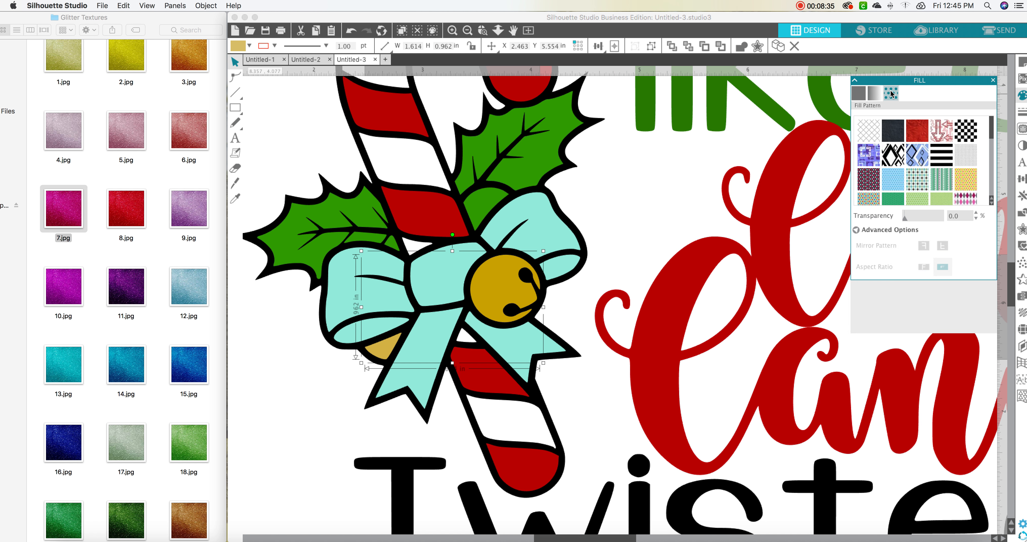
{"action": "scroll", "coordinate": [908, 186], "scroll_direction": "down", "scroll_amount": 2}
{"action": "scroll", "coordinate": [897, 191], "scroll_direction": "down", "scroll_amount": 2}
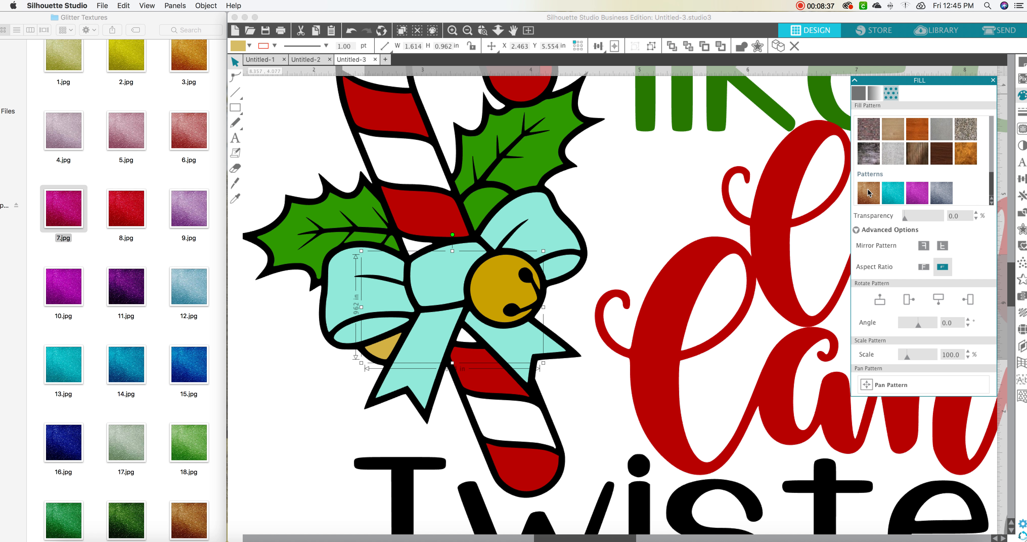
{"action": "left_click", "coordinate": [868, 192]}
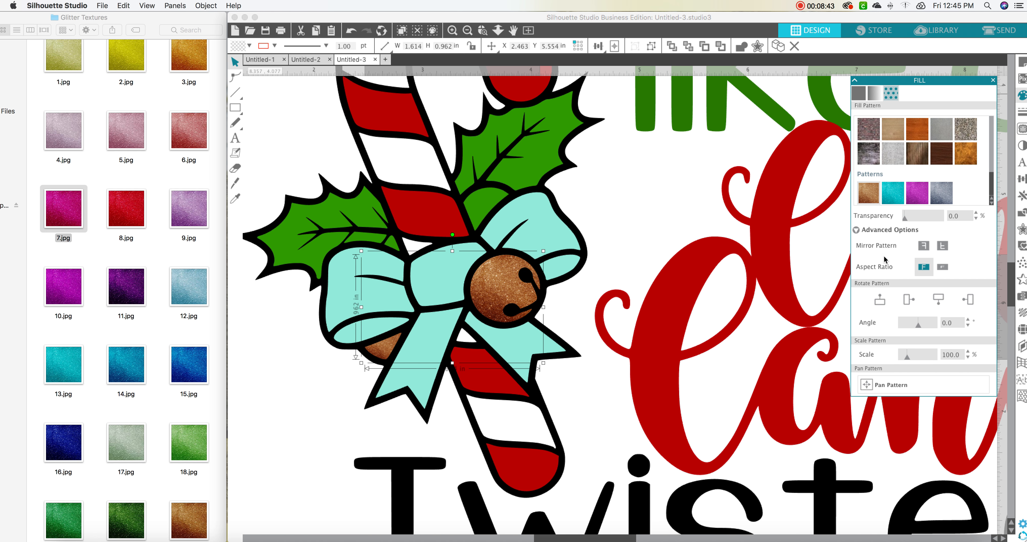
Step: Scale the bells' copper glitter pattern to 500% in the advanced pattern options
{"action": "left_click", "coordinate": [857, 230]}
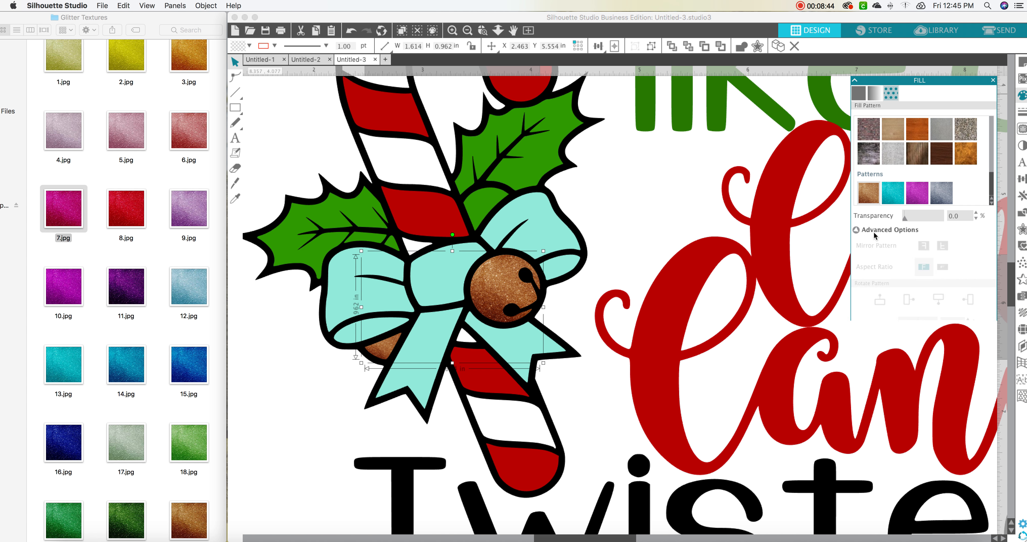
{"action": "left_click", "coordinate": [857, 231]}
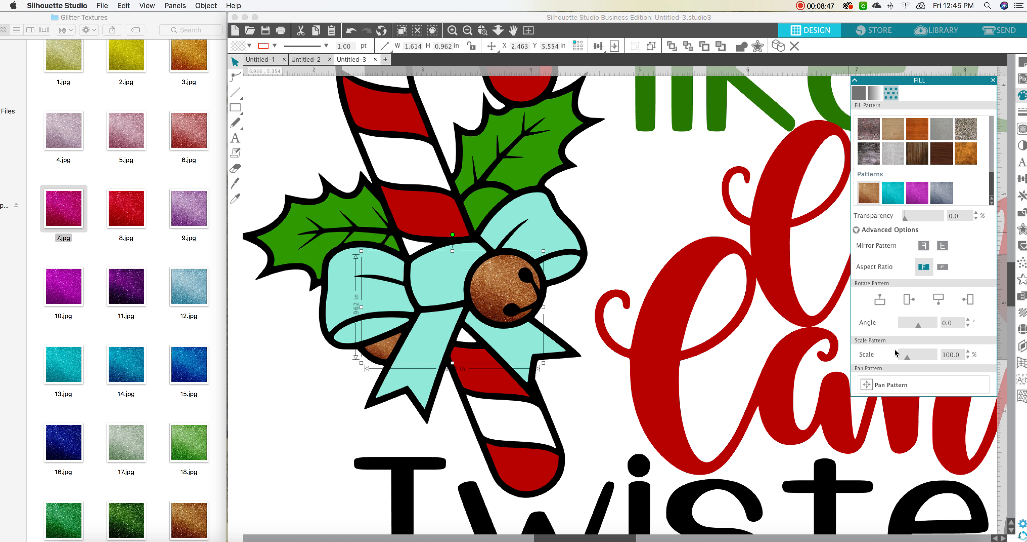
{"action": "left_click_drag", "start_coordinate": [906, 362], "coordinate": [948, 361]}
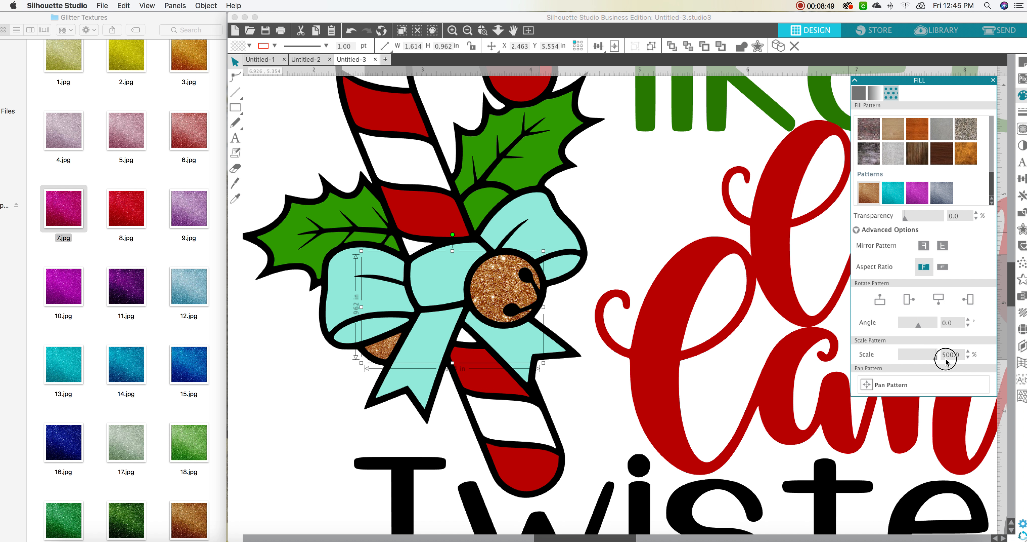
Step: Pan the copper glitter pattern slightly to the right inside the bells, keeping the bells themselves in place
{"action": "left_click", "coordinate": [867, 386]}
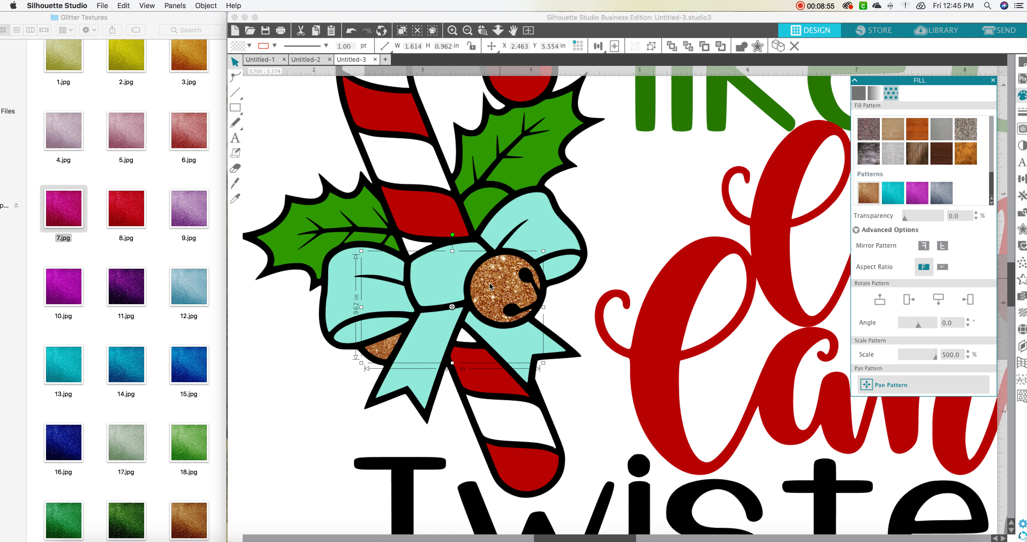
{"action": "left_click_drag", "start_coordinate": [508, 293], "coordinate": [546, 294]}
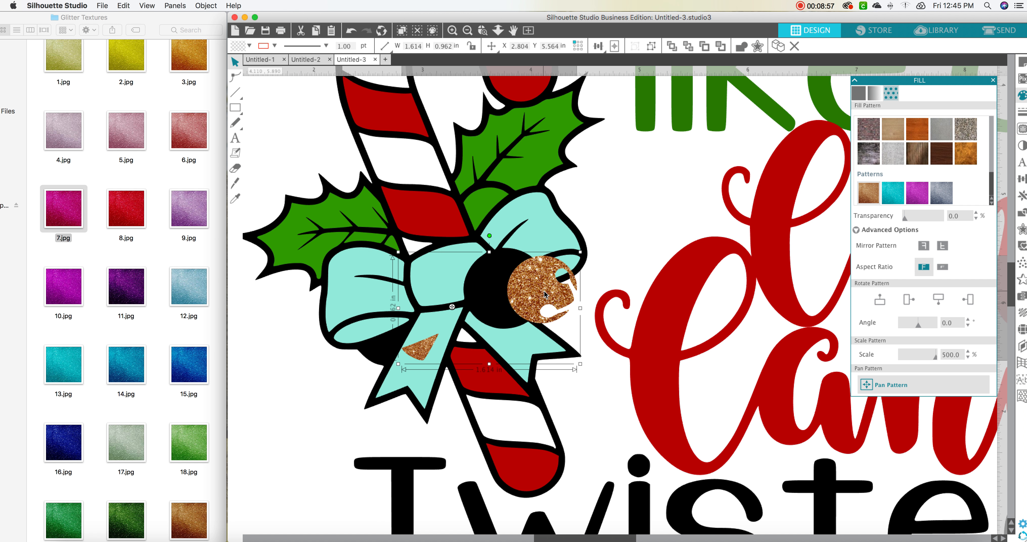
{"action": "key", "text": "super+z"}
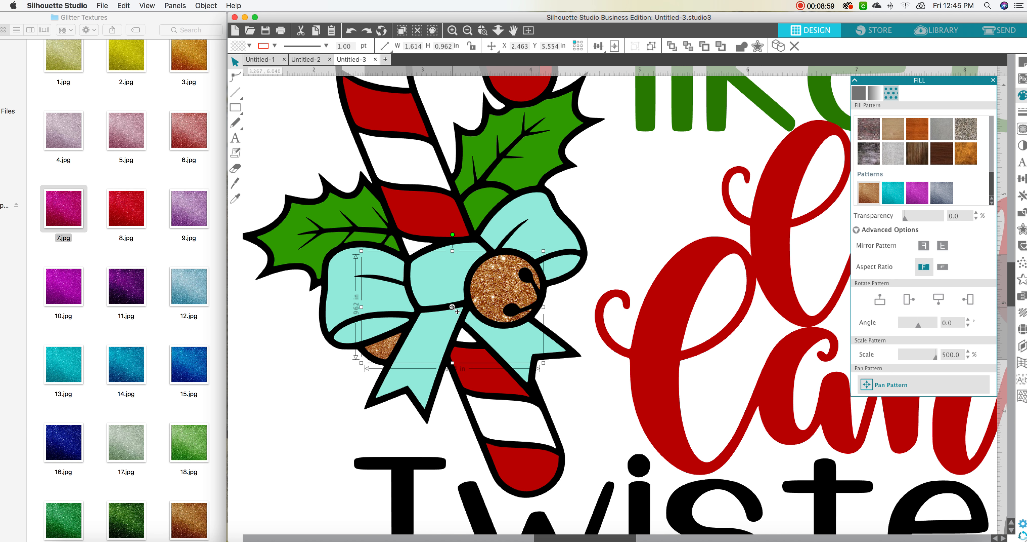
{"action": "left_click_drag", "start_coordinate": [452, 306], "coordinate": [474, 305]}
{"action": "left_click", "coordinate": [585, 361]}
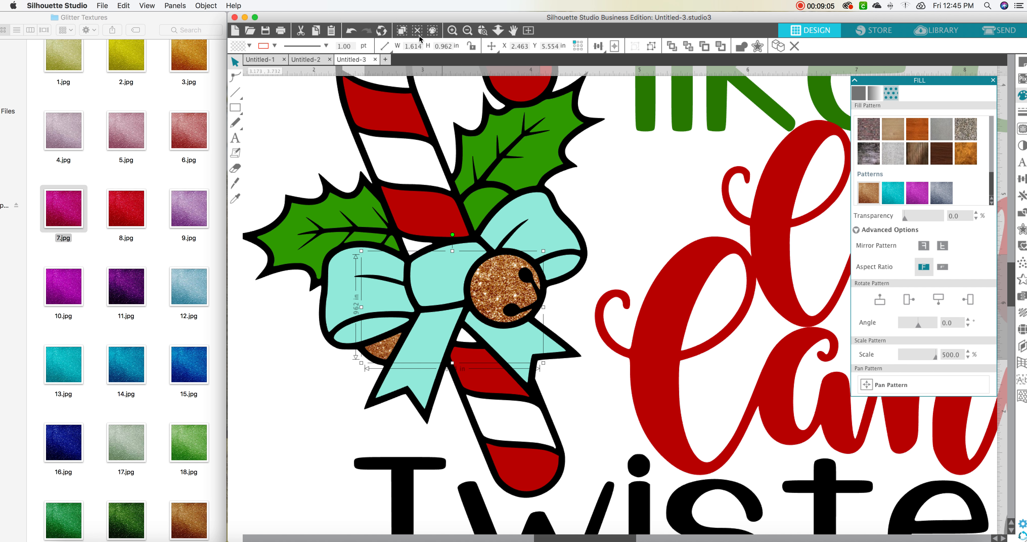
Step: Fill the red "Candy Cane" and "Sweet" lettering with the red glitter texture 8.jpg from the Glitter Textures folder
{"action": "left_click", "coordinate": [467, 29]}
{"action": "left_click", "coordinate": [468, 29]}
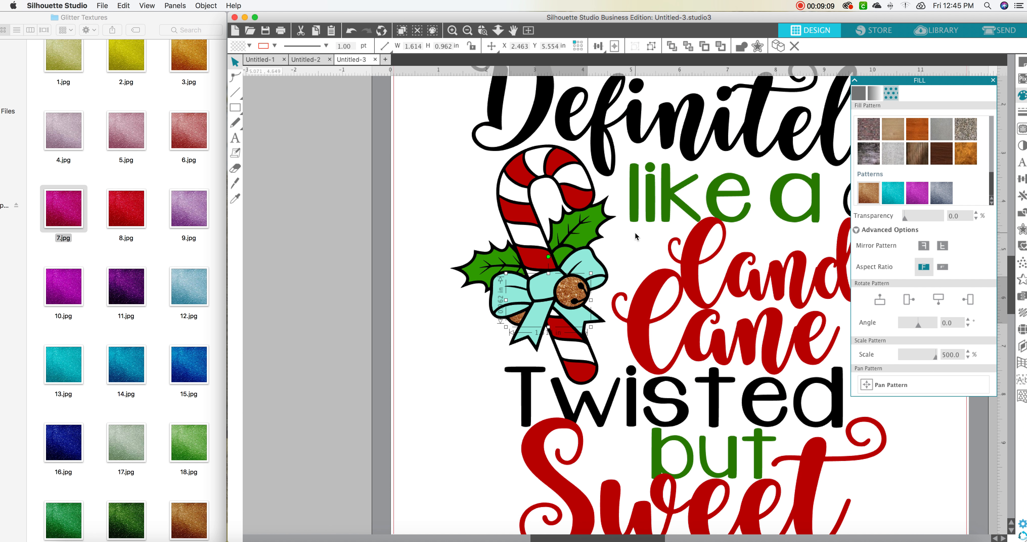
{"action": "scroll", "coordinate": [636, 235], "scroll_direction": "right", "scroll_amount": 3}
{"action": "scroll", "coordinate": [635, 234], "scroll_direction": "right", "scroll_amount": 3}
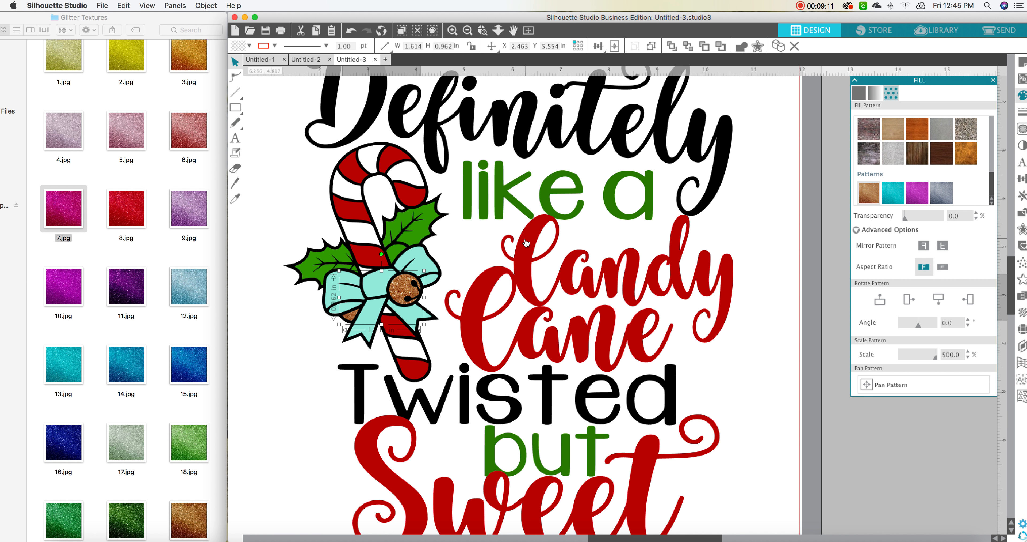
{"action": "left_click", "coordinate": [529, 243]}
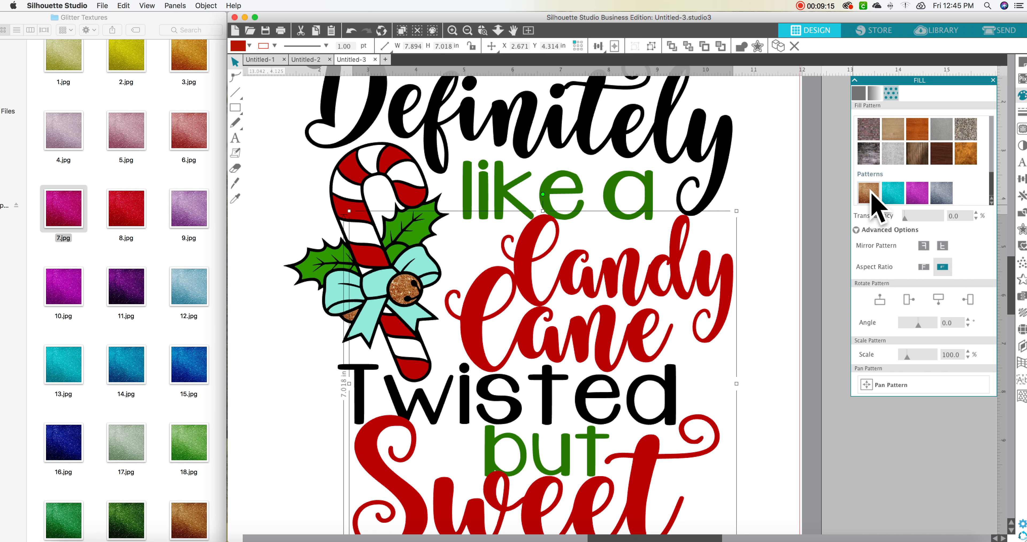
{"action": "scroll", "coordinate": [502, 253], "scroll_direction": "down", "scroll_amount": 3}
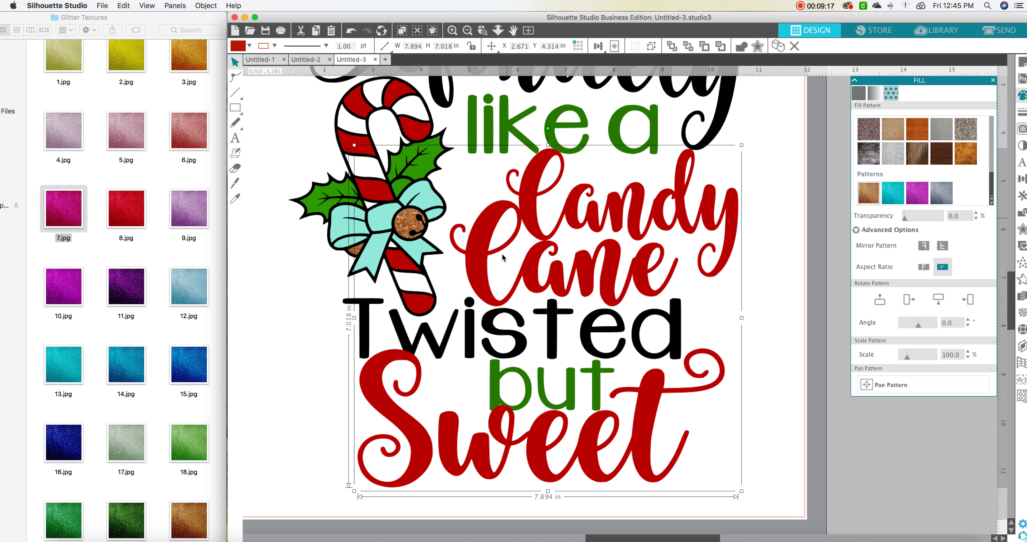
{"action": "left_click_drag", "start_coordinate": [126, 211], "coordinate": [491, 244]}
{"action": "left_click_drag", "start_coordinate": [482, 199], "coordinate": [571, 221]}
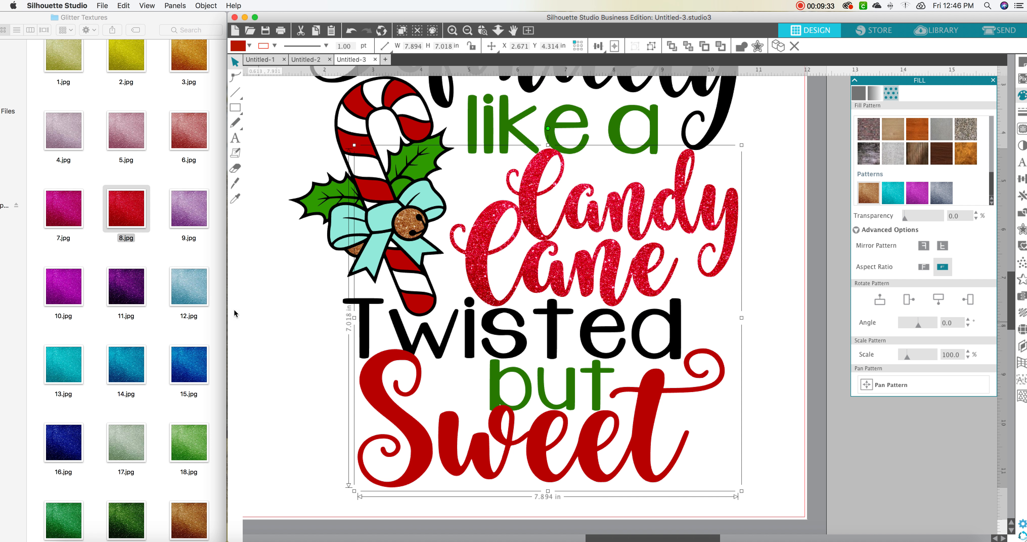
{"action": "left_click_drag", "start_coordinate": [118, 207], "coordinate": [404, 448]}
{"action": "left_click", "coordinate": [244, 368]}
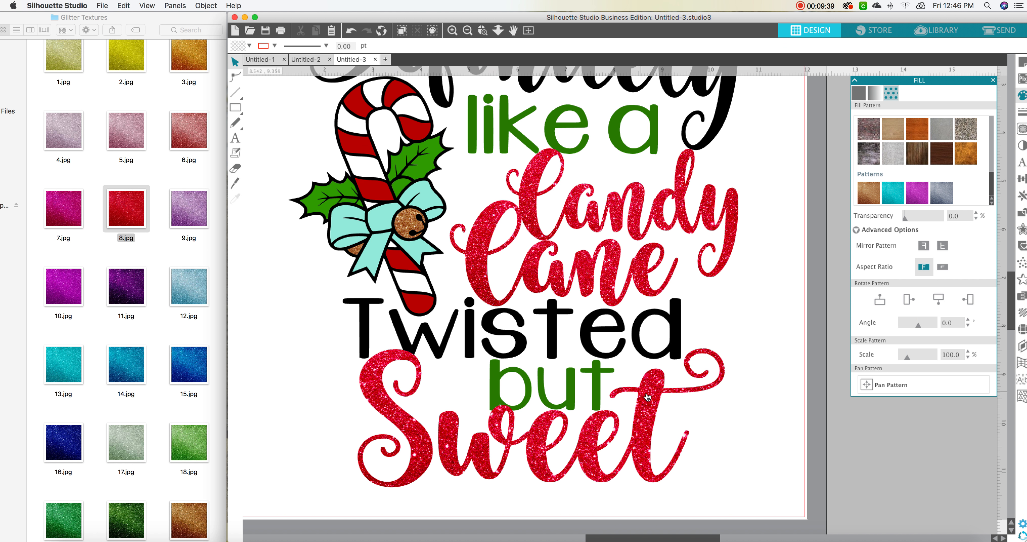
Step: Select the red glitter lettering "Candy Cane" and "Sweet" and scale its fill pattern to 500%
{"action": "key", "text": "super+a"}
{"action": "left_click_drag", "start_coordinate": [909, 361], "coordinate": [937, 360]}
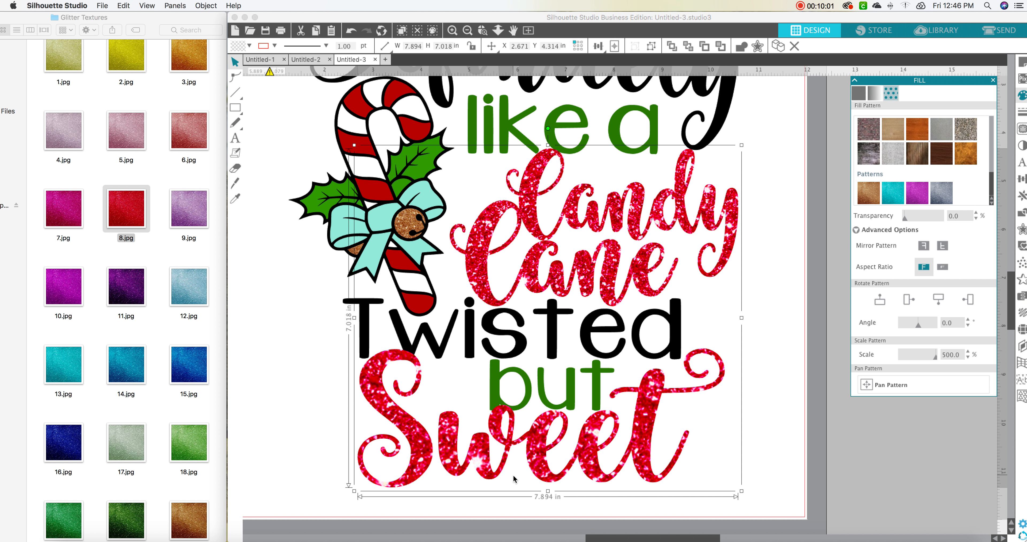
Step: Pan the red glitter pattern inside the "Candy Cane" and "Sweet" lettering, moving its center point up to the n of "Cane"
{"action": "left_click", "coordinate": [866, 385]}
{"action": "left_click_drag", "start_coordinate": [549, 318], "coordinate": [755, 144]}
{"action": "left_click", "coordinate": [467, 30]}
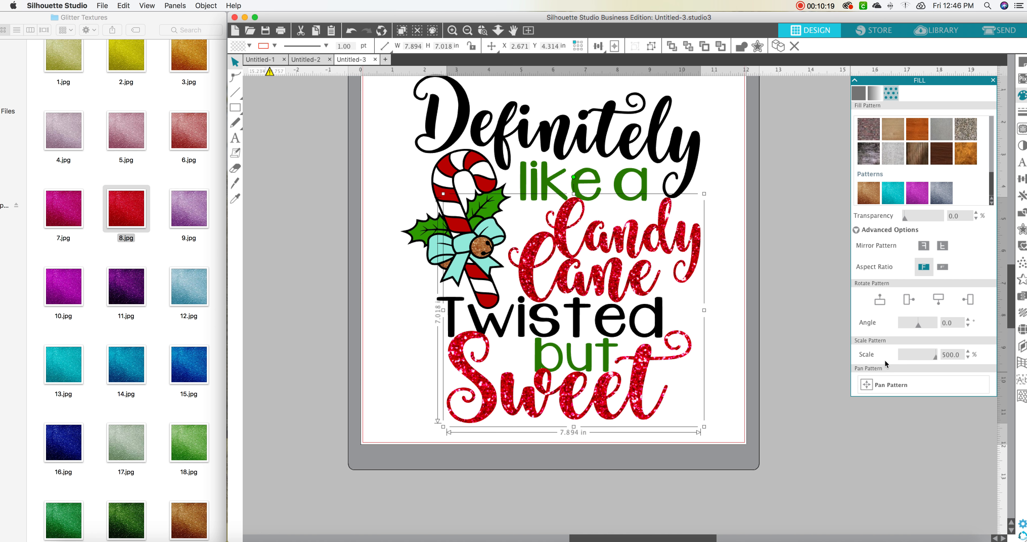
{"action": "left_click", "coordinate": [866, 384]}
{"action": "left_click_drag", "start_coordinate": [575, 311], "coordinate": [601, 271]}
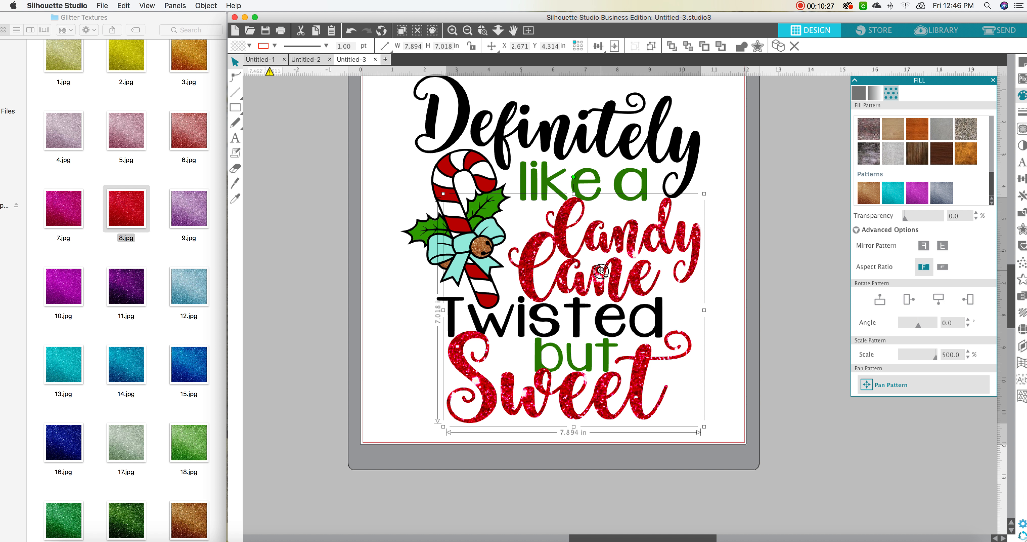
{"action": "left_click_drag", "start_coordinate": [602, 271], "coordinate": [603, 271]}
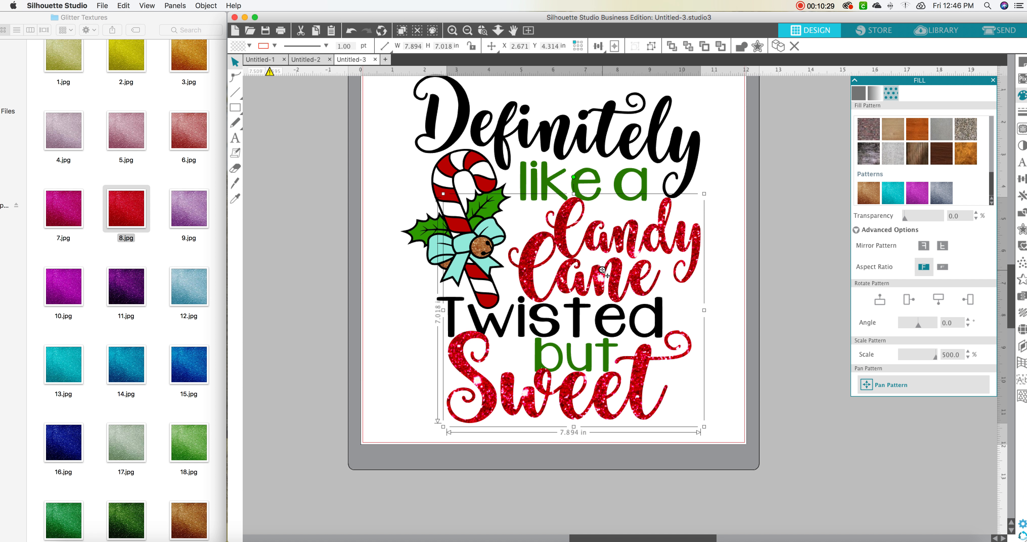
Step: Rotate the red glitter pattern inside the "Candy Cane" and "Sweet" lettering to an angle of 15 degrees
{"action": "left_click", "coordinate": [726, 326]}
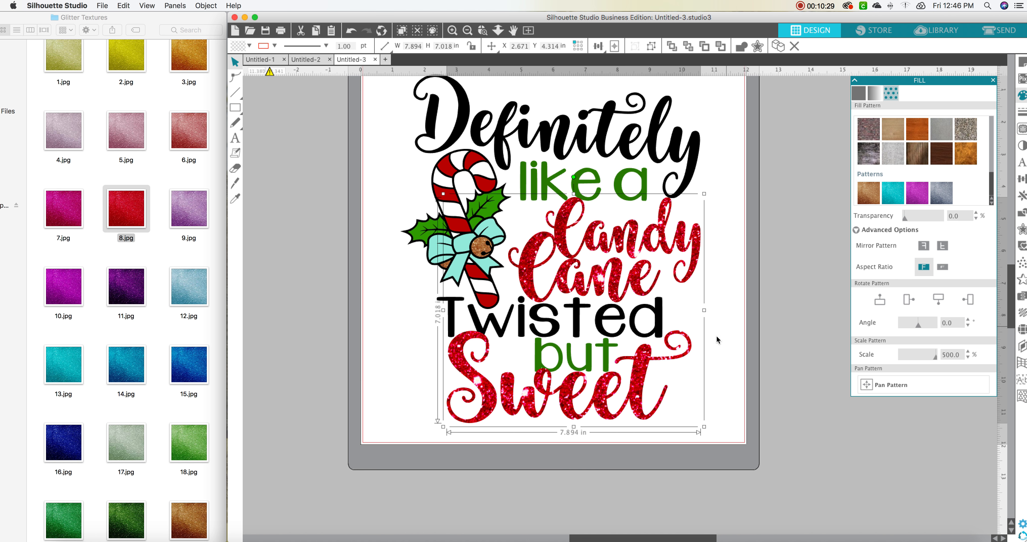
{"action": "left_click", "coordinate": [920, 326]}
{"action": "left_click_drag", "start_coordinate": [919, 326], "coordinate": [920, 326]}
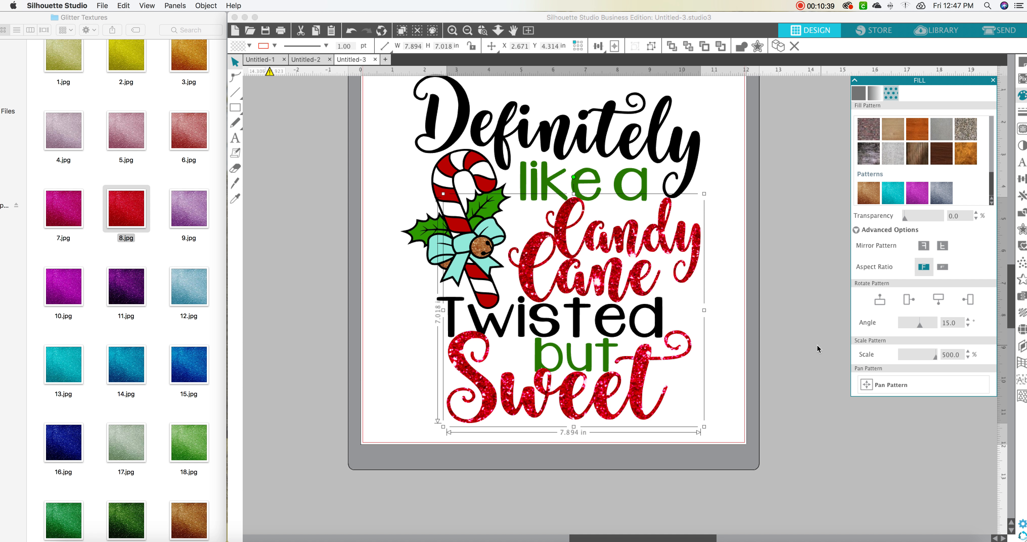
{"action": "left_click", "coordinate": [800, 344]}
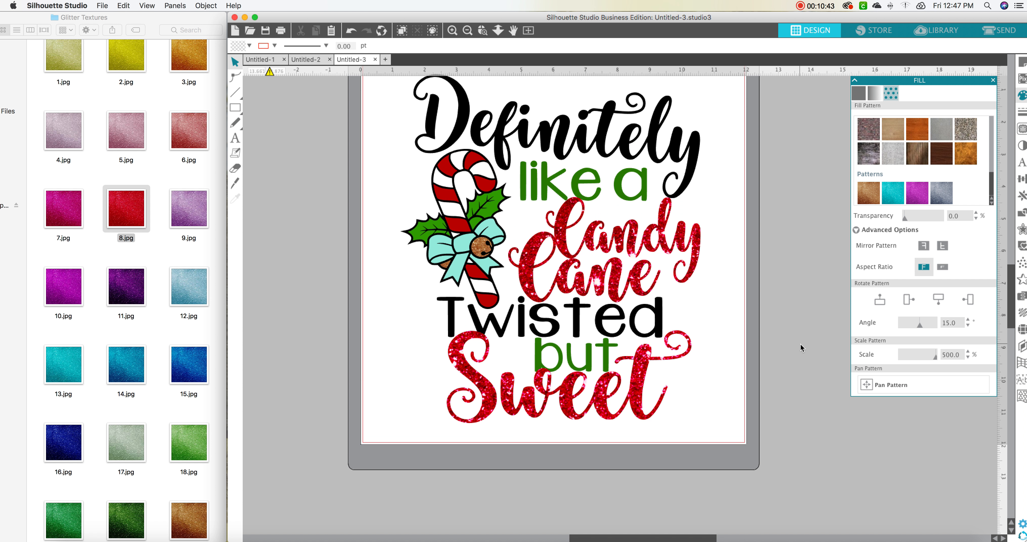
Step: Copy the whole candy cane design from Untitled-3 and paste it into the shirt mockup document Untitled-2
{"action": "scroll", "coordinate": [801, 344], "scroll_direction": "down", "scroll_amount": 1}
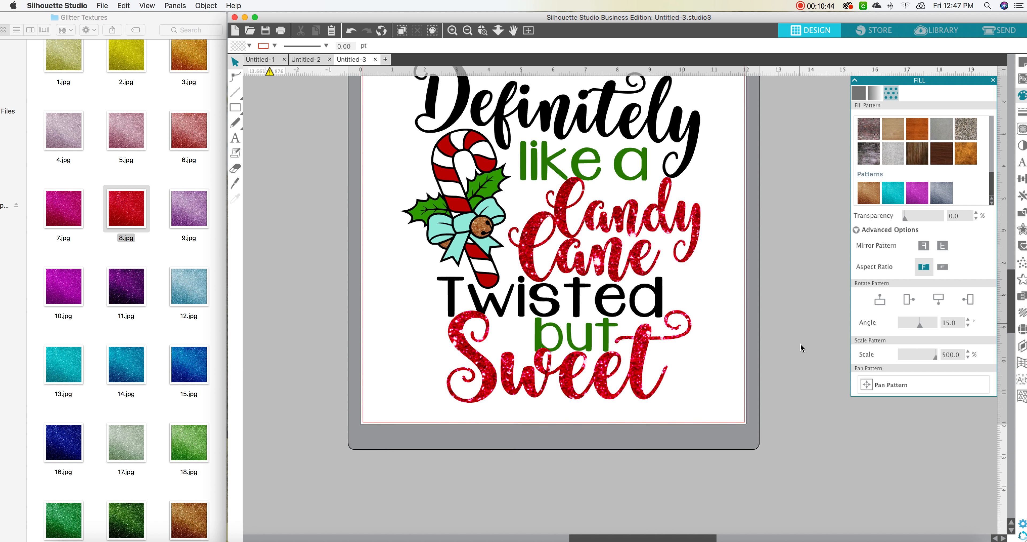
{"action": "left_click", "coordinate": [470, 31]}
{"action": "left_click", "coordinate": [453, 31]}
{"action": "scroll", "coordinate": [798, 206], "scroll_direction": "up", "scroll_amount": 3}
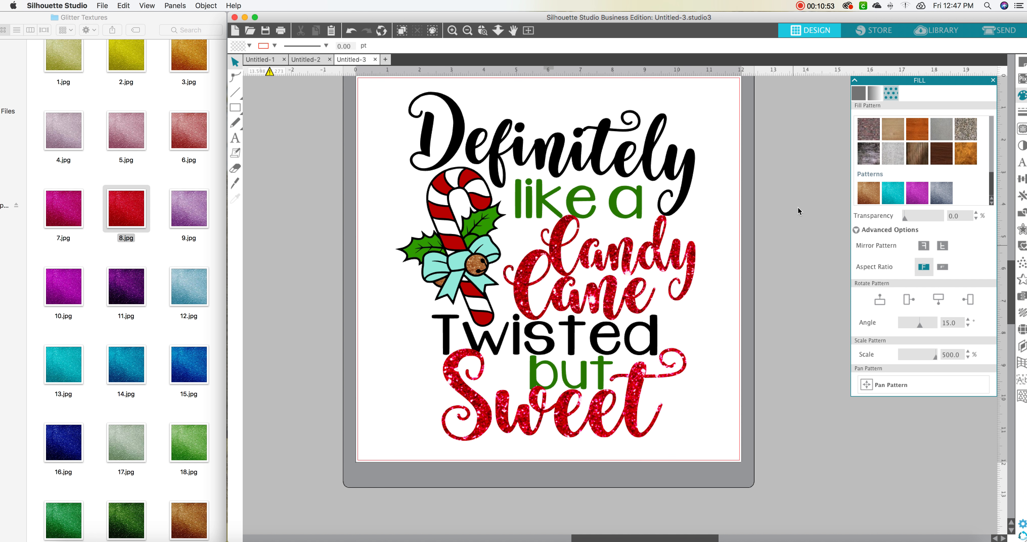
{"action": "key", "text": "super+a"}
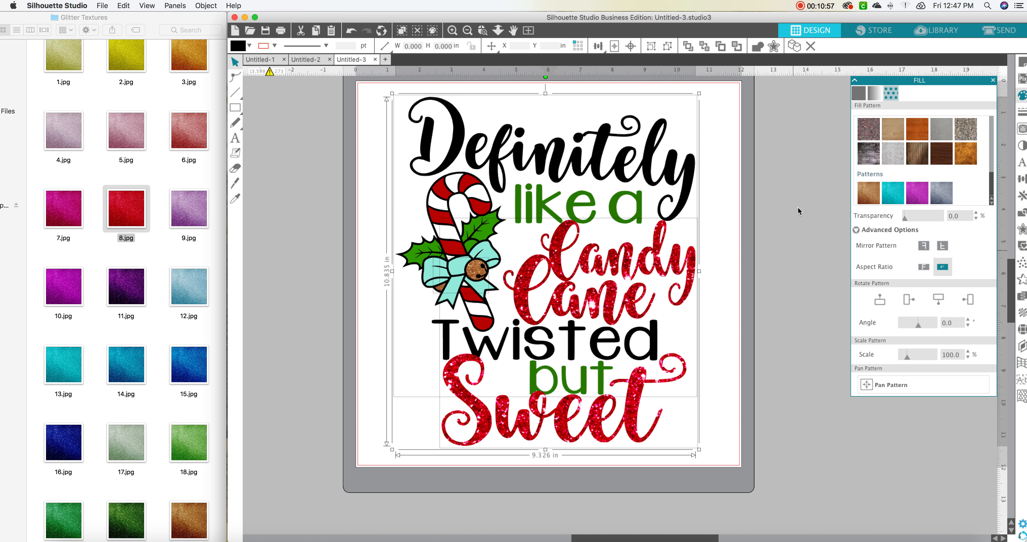
{"action": "left_click", "coordinate": [305, 60]}
{"action": "key", "text": "super+v"}
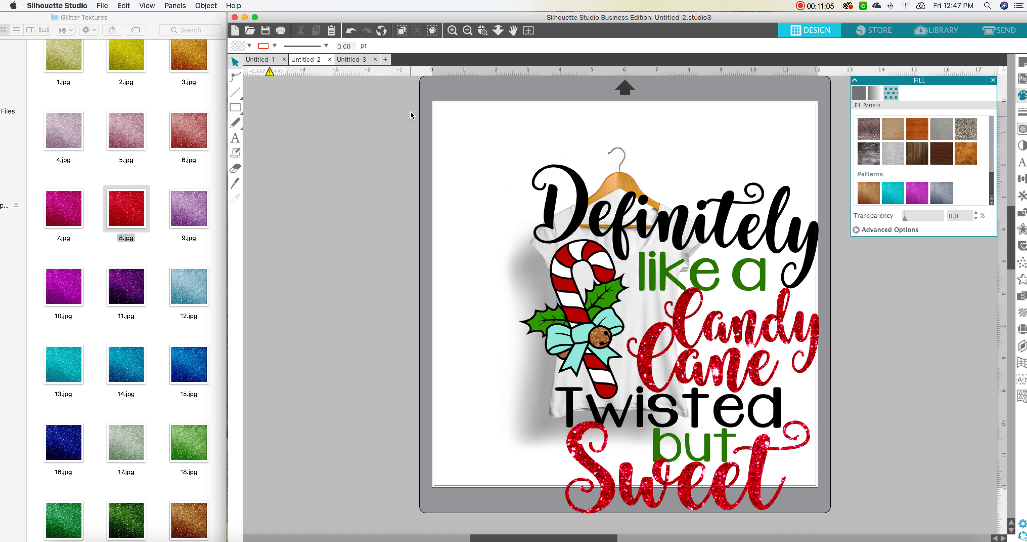
Step: Unlock Layer 1 in the shirt mockup document so the pasted design can be edited
{"action": "left_click", "coordinate": [468, 30]}
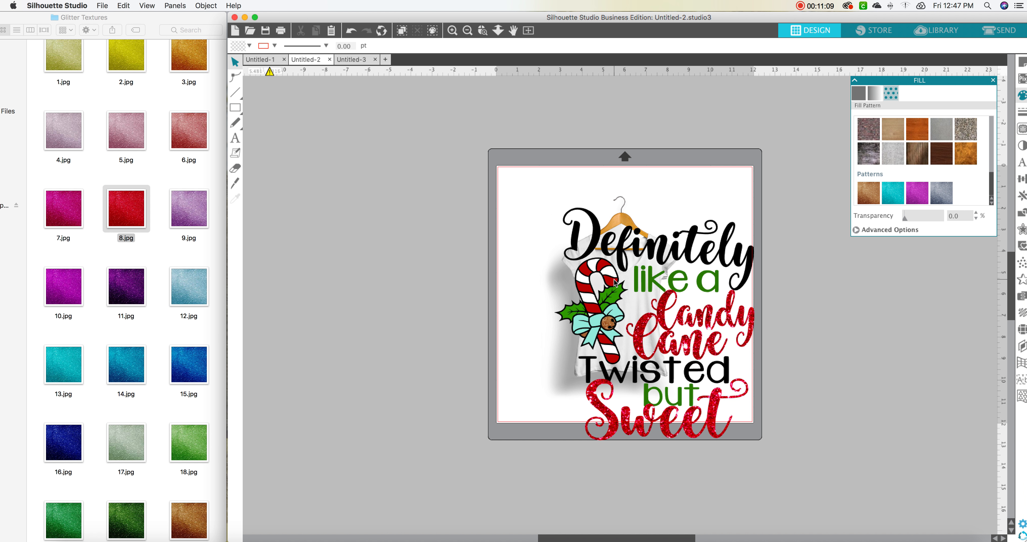
{"action": "left_click", "coordinate": [596, 227]}
{"action": "left_click", "coordinate": [530, 144]}
{"action": "left_click", "coordinate": [1022, 345]}
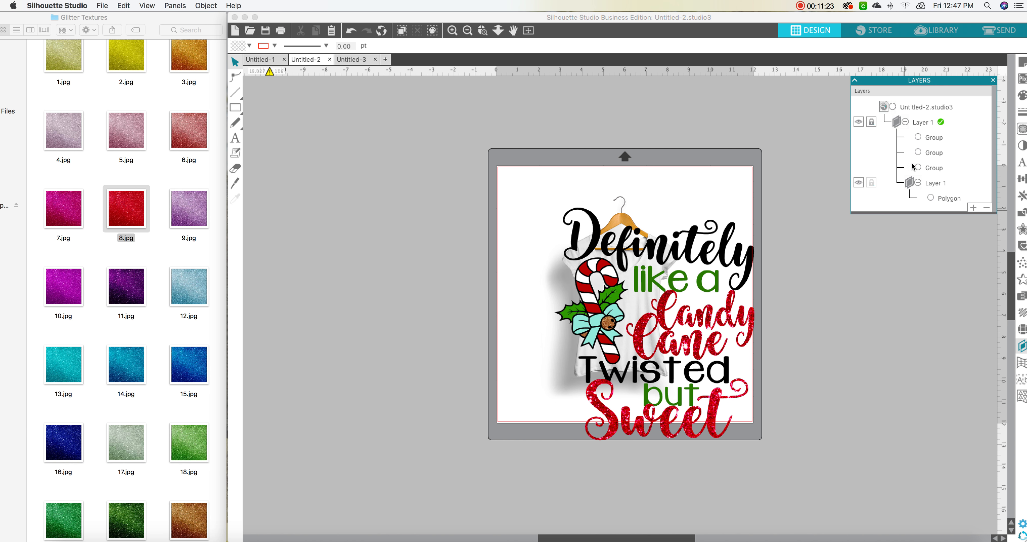
{"action": "left_click", "coordinate": [872, 123]}
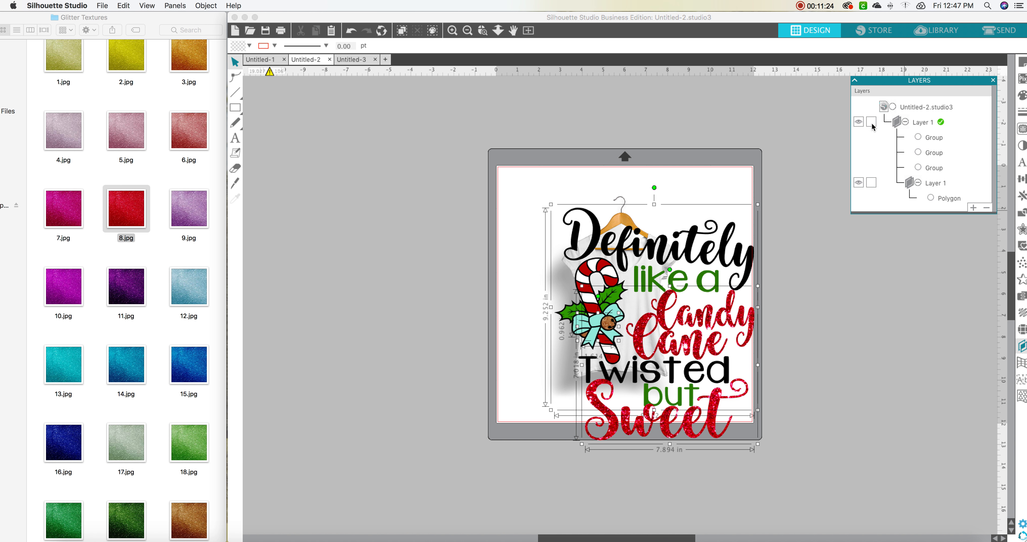
{"action": "left_click", "coordinate": [994, 81]}
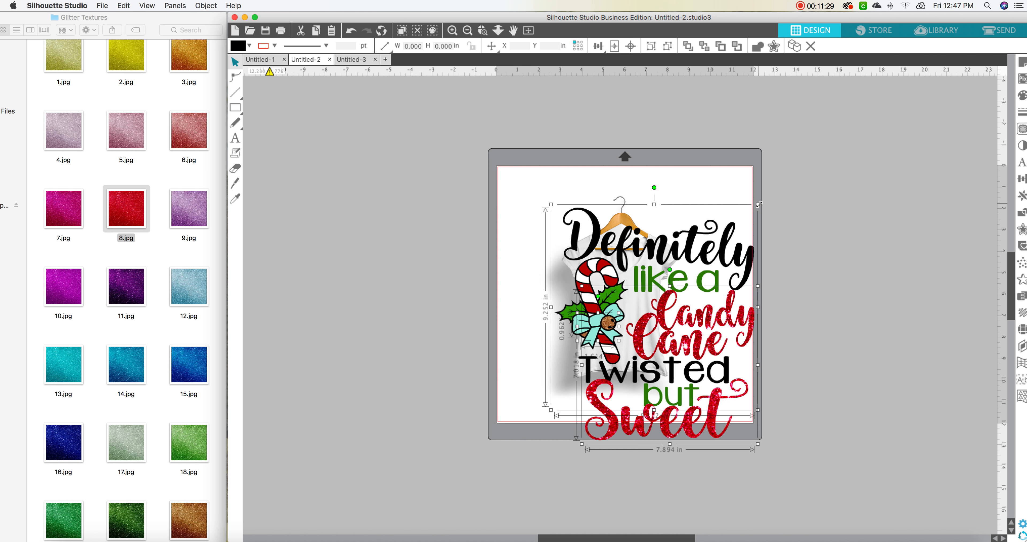
Step: Scale the pasted design down to about 2.52 in wide and place it on the front of the shirt below the neckline
{"action": "left_click_drag", "start_coordinate": [760, 204], "coordinate": [644, 278]}
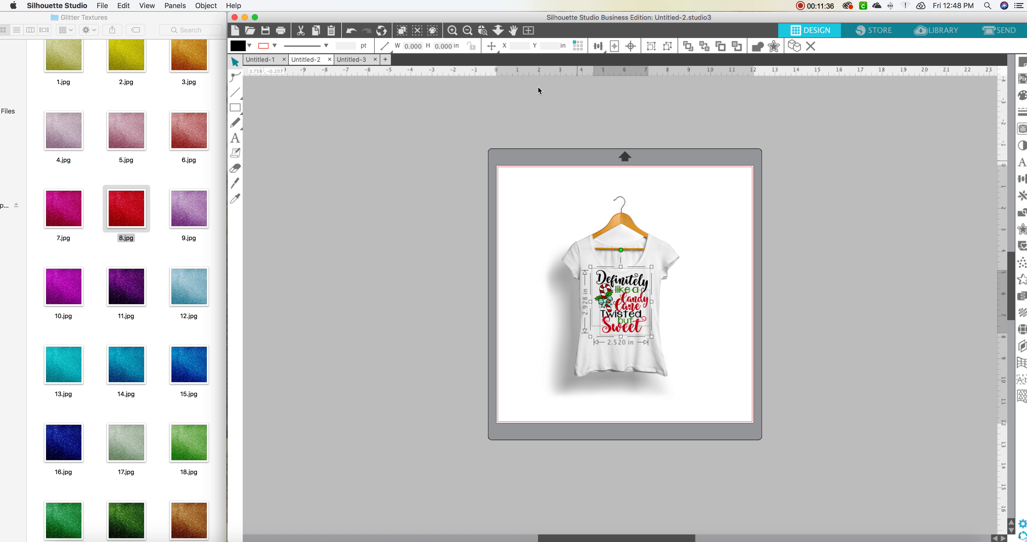
{"action": "left_click", "coordinate": [455, 33]}
{"action": "left_click", "coordinate": [455, 34]}
{"action": "left_click", "coordinate": [455, 34]}
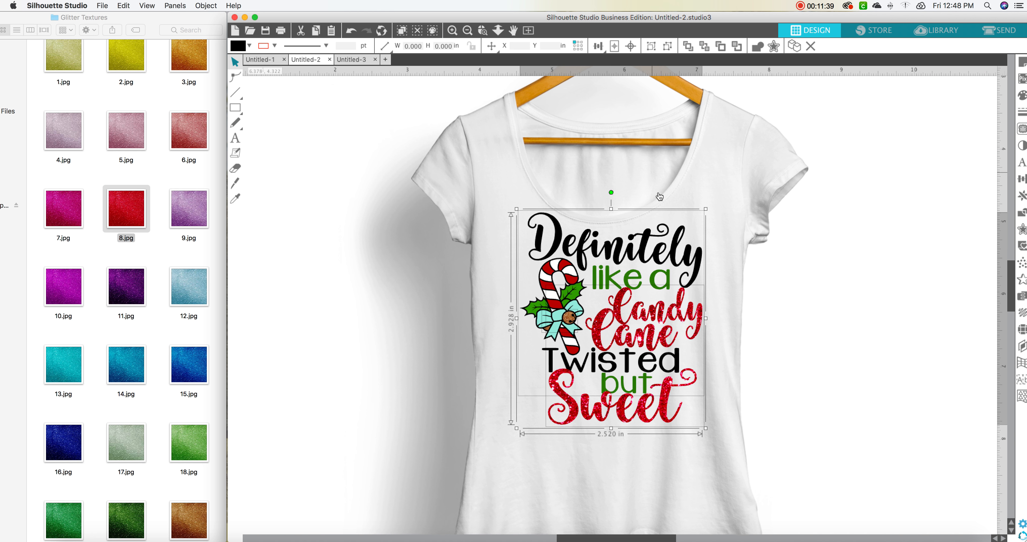
{"action": "left_click_drag", "start_coordinate": [644, 250], "coordinate": [639, 259]}
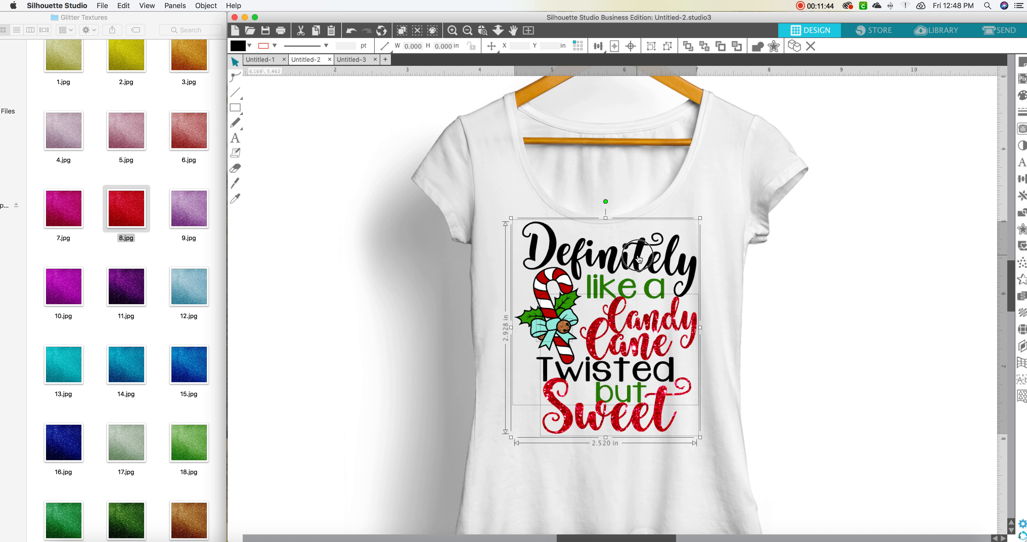
Step: Nudge the design slightly down and to the right on the shirt front
{"action": "left_click", "coordinate": [468, 30]}
{"action": "left_click", "coordinate": [468, 30]}
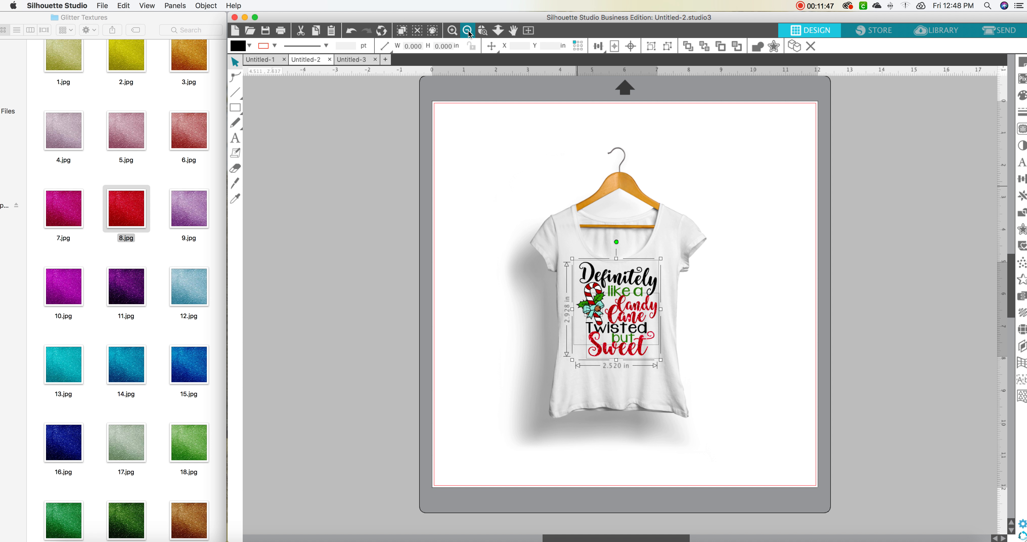
{"action": "left_click", "coordinate": [452, 31]}
{"action": "left_click", "coordinate": [452, 32]}
{"action": "left_click", "coordinate": [452, 31]}
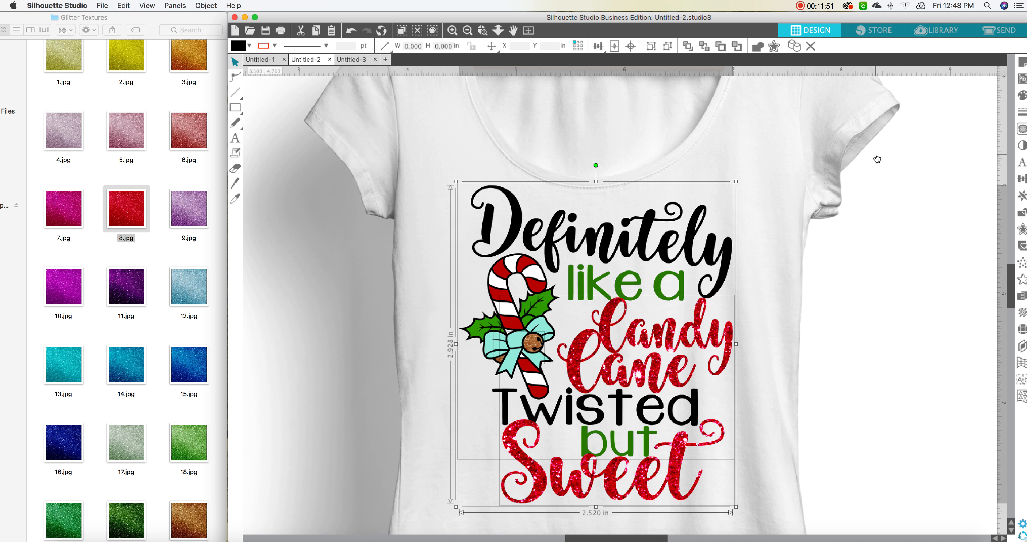
{"action": "scroll", "coordinate": [877, 159], "scroll_direction": "down", "scroll_amount": 2}
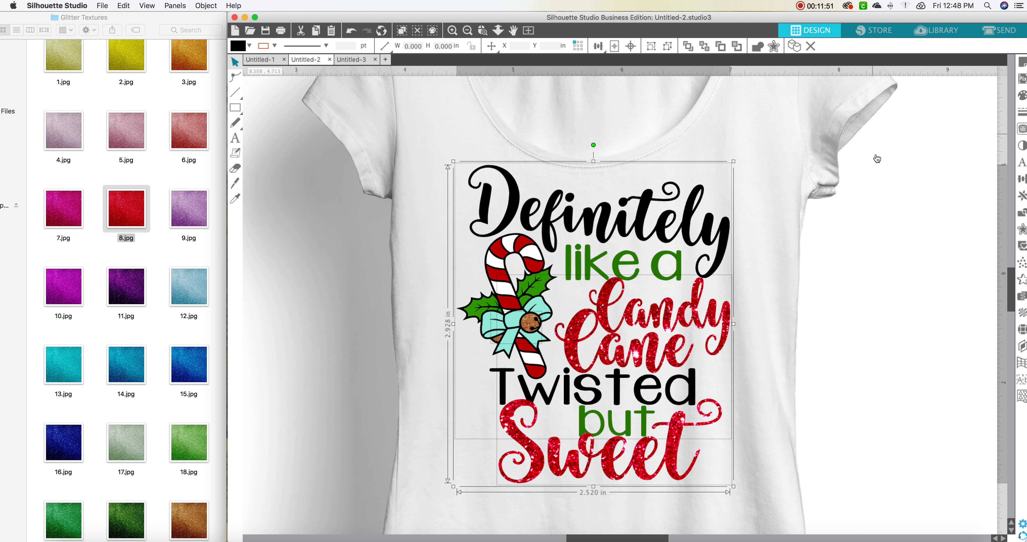
{"action": "left_click", "coordinate": [468, 32]}
{"action": "scroll", "coordinate": [789, 184], "scroll_direction": "right", "scroll_amount": 3}
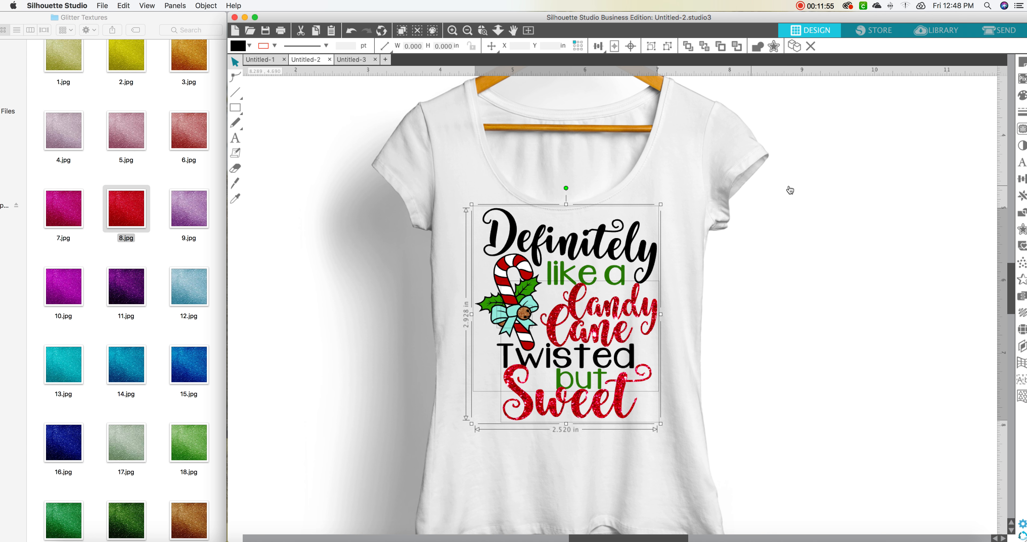
{"action": "left_click_drag", "start_coordinate": [599, 244], "coordinate": [600, 248]}
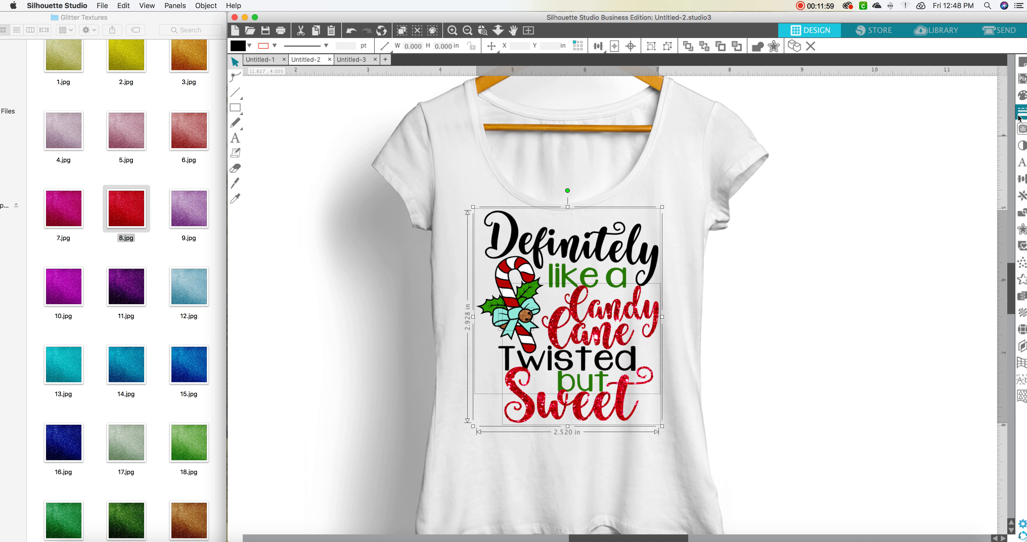
Step: Show the fill settings and move the red glitter lettering and the copper glitter bells off the shirt, apart from the solid-color artwork
{"action": "left_click", "coordinate": [1023, 97]}
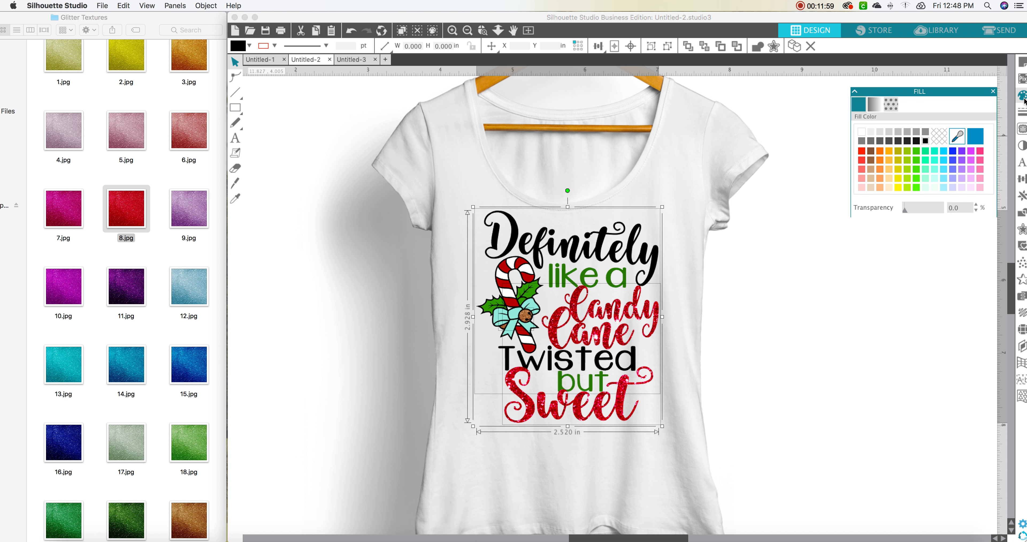
{"action": "left_click", "coordinate": [882, 232]}
{"action": "left_click", "coordinate": [636, 310]}
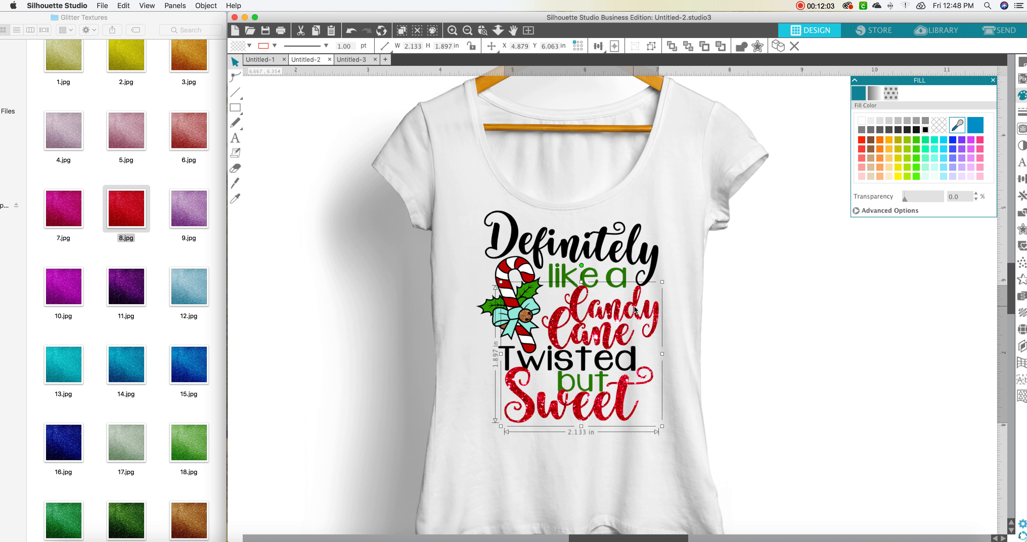
{"action": "left_click_drag", "start_coordinate": [635, 310], "coordinate": [962, 288]}
{"action": "left_click", "coordinate": [525, 316]}
{"action": "left_click_drag", "start_coordinate": [526, 316], "coordinate": [920, 337]}
{"action": "left_click", "coordinate": [760, 333]}
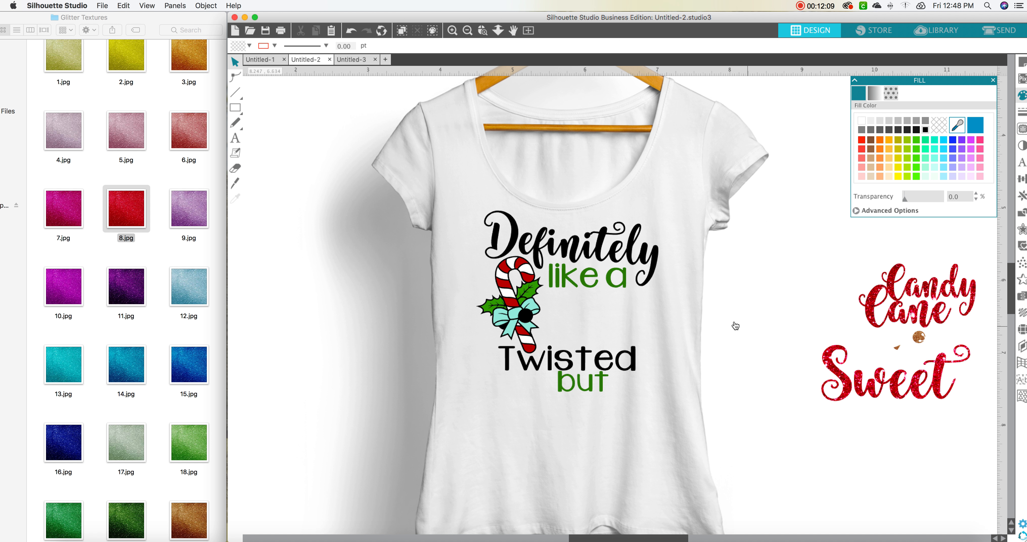
Step: Set the fill transparency of the solid-color artwork on the shirt to 12%
{"action": "left_click", "coordinate": [642, 262]}
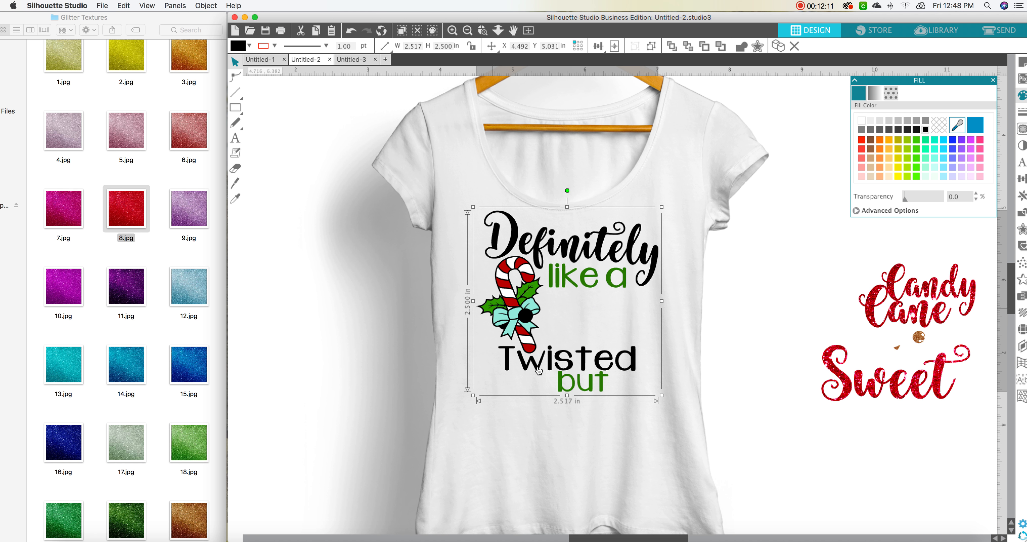
{"action": "left_click_drag", "start_coordinate": [905, 202], "coordinate": [911, 204]}
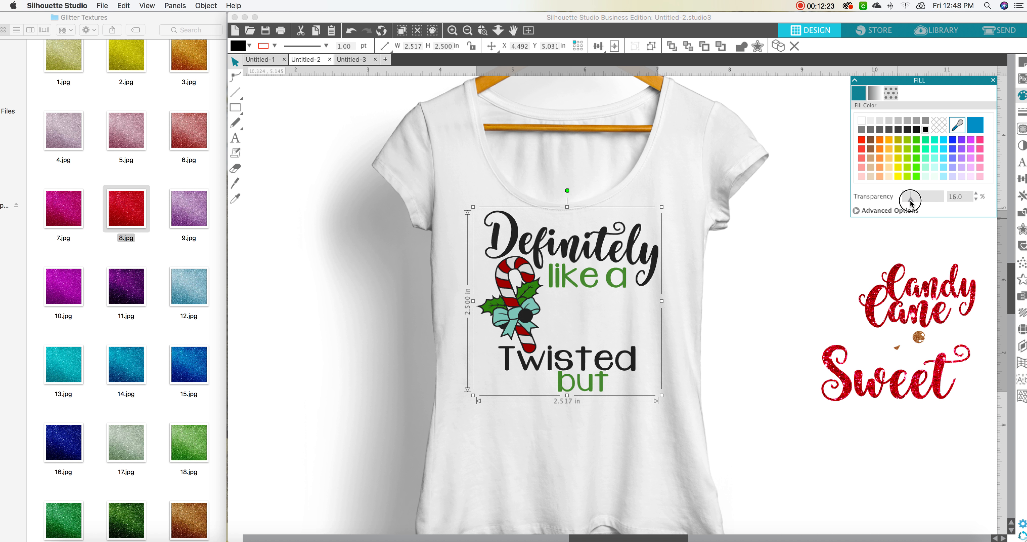
{"action": "left_click_drag", "start_coordinate": [911, 201], "coordinate": [902, 203]}
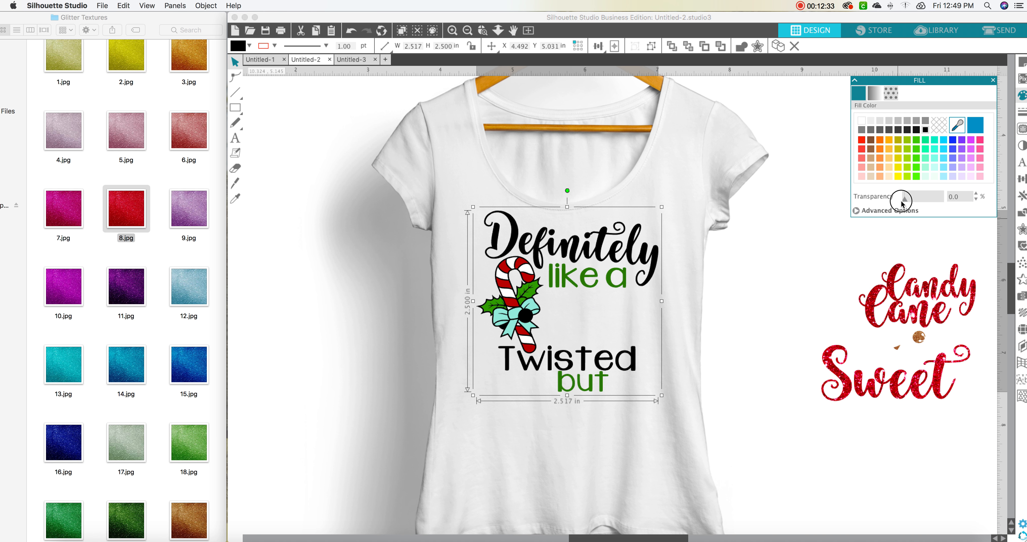
{"action": "left_click_drag", "start_coordinate": [902, 203], "coordinate": [907, 201]}
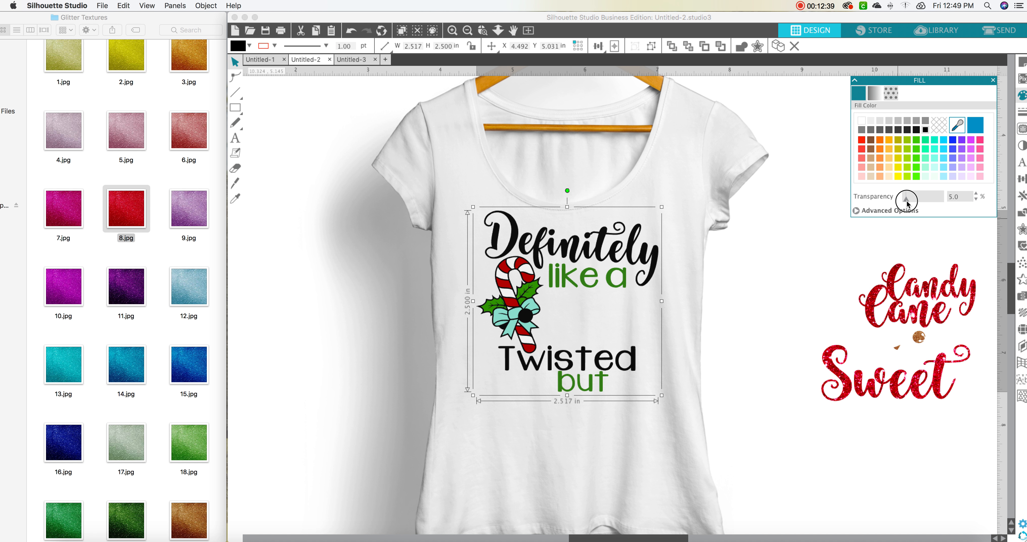
{"action": "left_click_drag", "start_coordinate": [907, 203], "coordinate": [911, 203]}
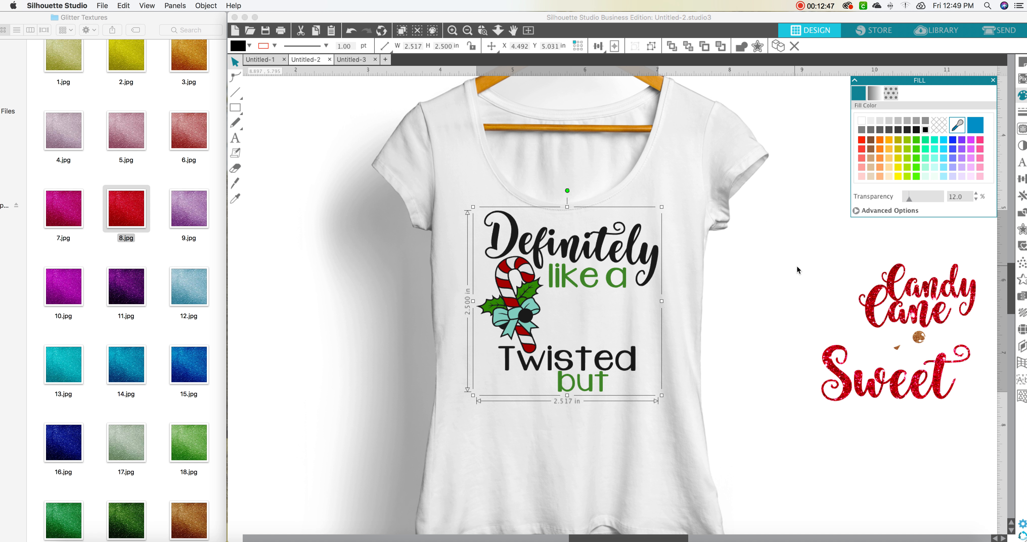
Step: Move the red glitter lettering and the copper bells back to their places in the design on the shirt
{"action": "left_click", "coordinate": [863, 312]}
{"action": "left_click_drag", "start_coordinate": [862, 312], "coordinate": [555, 338]}
{"action": "left_click_drag", "start_coordinate": [918, 339], "coordinate": [528, 321]}
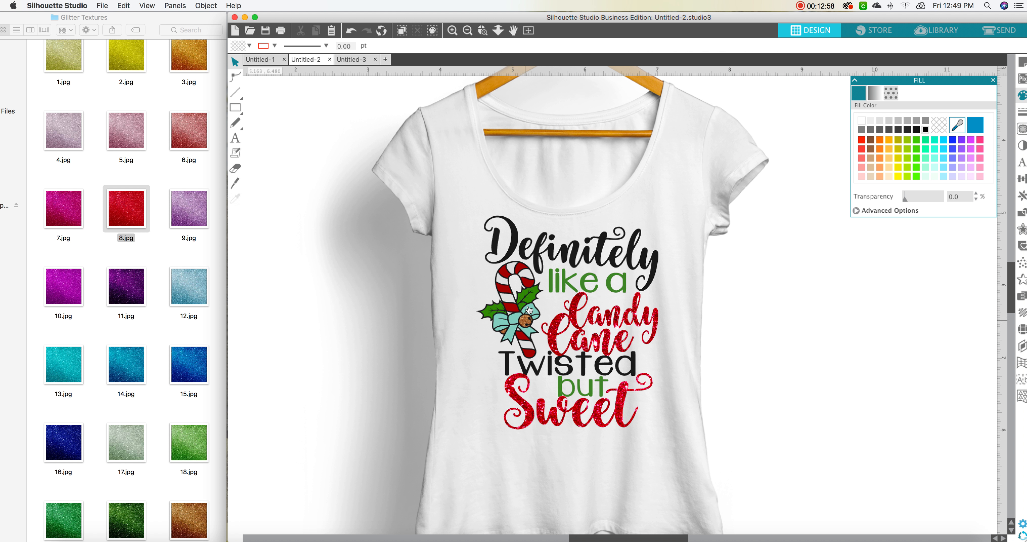
Step: Examine the glitter and transparency of the shirt design up close and on the whole mockup
{"action": "left_click", "coordinate": [452, 31]}
{"action": "left_click", "coordinate": [451, 31]}
{"action": "left_click", "coordinate": [451, 32]}
{"action": "scroll", "coordinate": [423, 294], "scroll_direction": "left", "scroll_amount": 4}
{"action": "scroll", "coordinate": [423, 294], "scroll_direction": "down", "scroll_amount": 1}
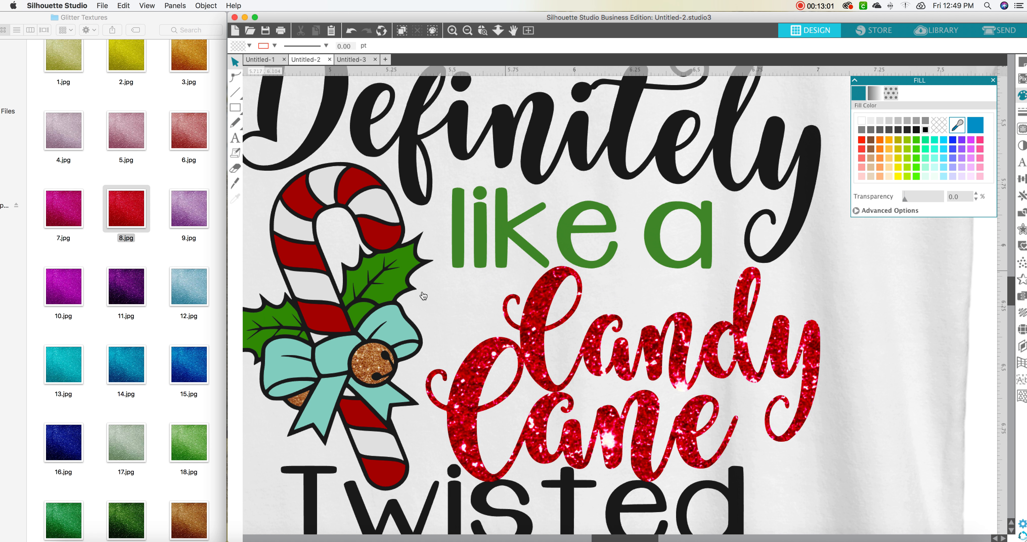
{"action": "left_click", "coordinate": [467, 31]}
{"action": "left_click", "coordinate": [468, 31]}
{"action": "left_click", "coordinate": [467, 31]}
{"action": "left_click", "coordinate": [466, 31]}
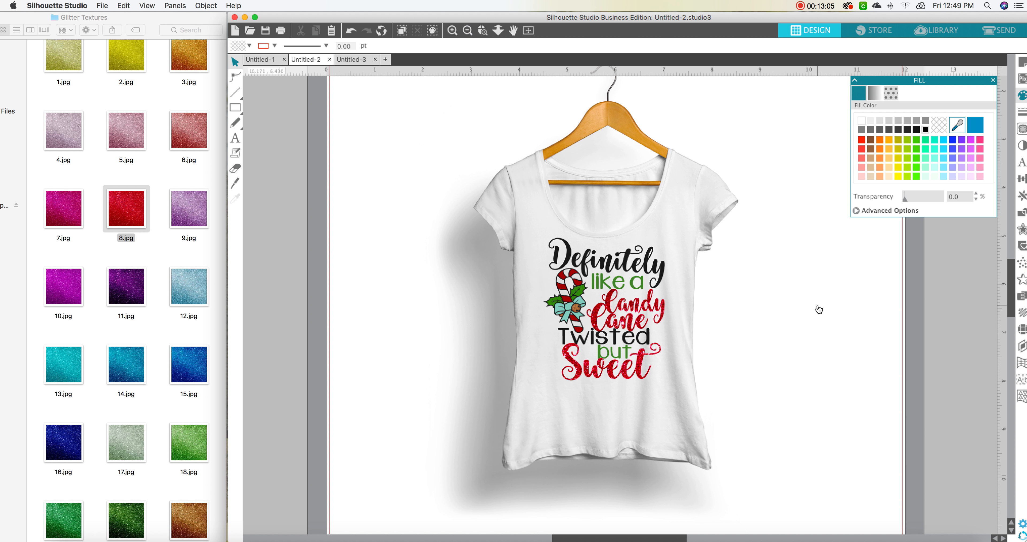
{"action": "left_click", "coordinate": [469, 31]}
{"action": "left_click", "coordinate": [769, 304]}
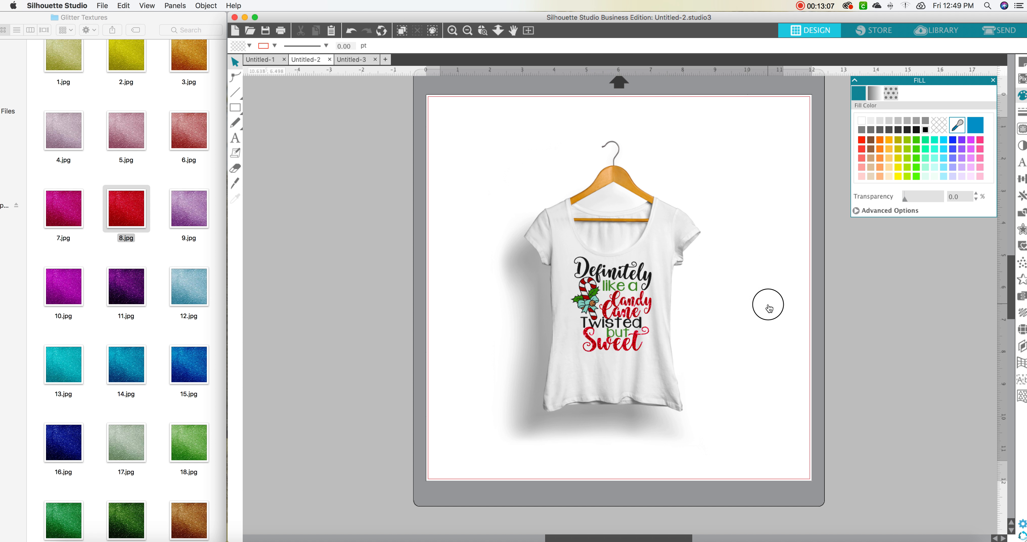
Step: Review the shirt mockup, the glitter title in Untitled-1 and the candy cane design in Untitled-3
{"action": "left_click", "coordinate": [452, 31]}
{"action": "scroll", "coordinate": [776, 244], "scroll_direction": "right", "scroll_amount": 3}
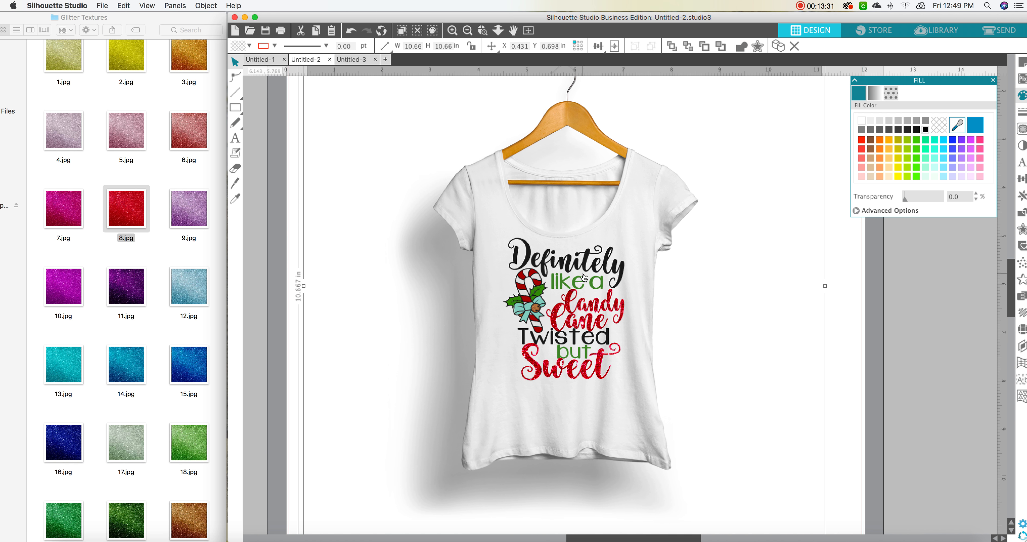
{"action": "left_click", "coordinate": [257, 60]}
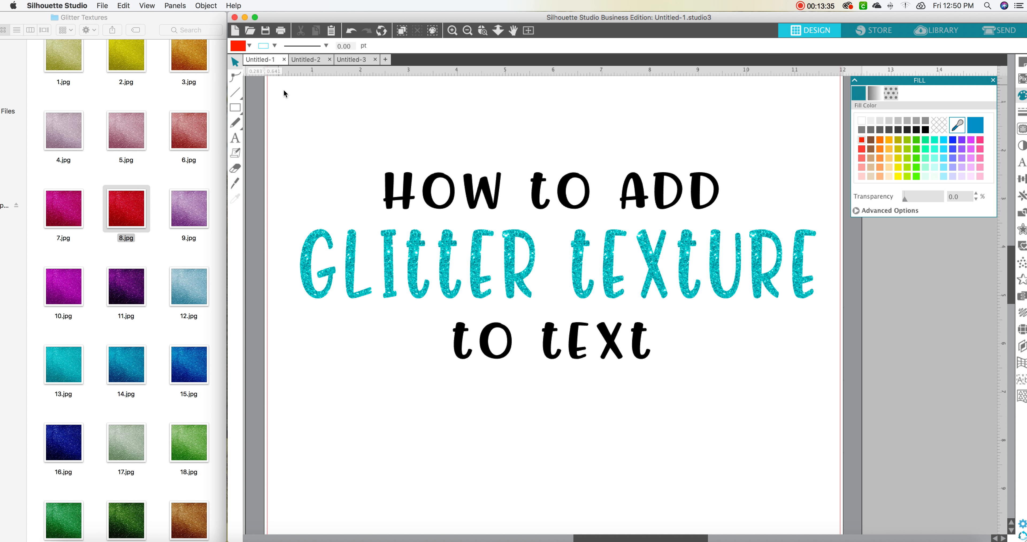
{"action": "left_click", "coordinate": [348, 59]}
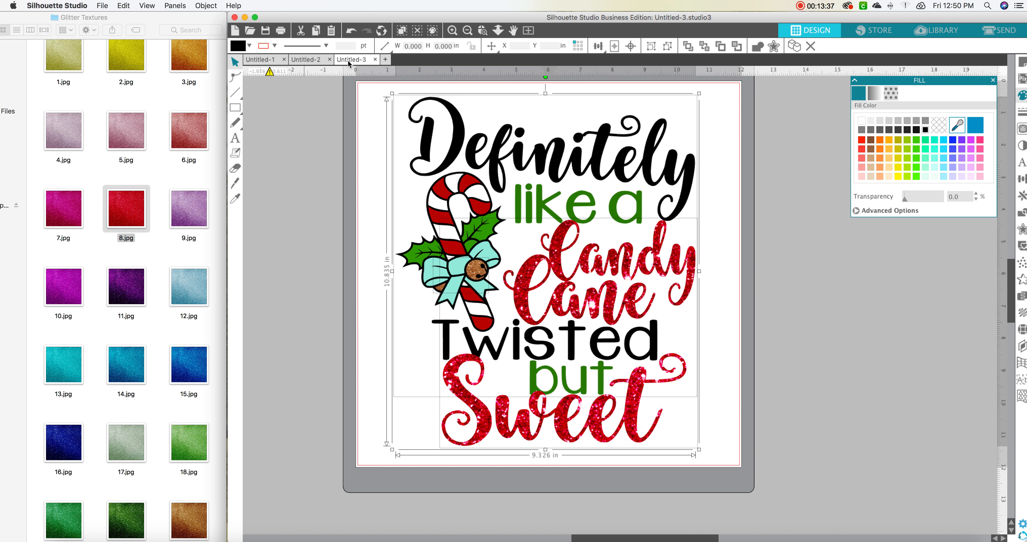